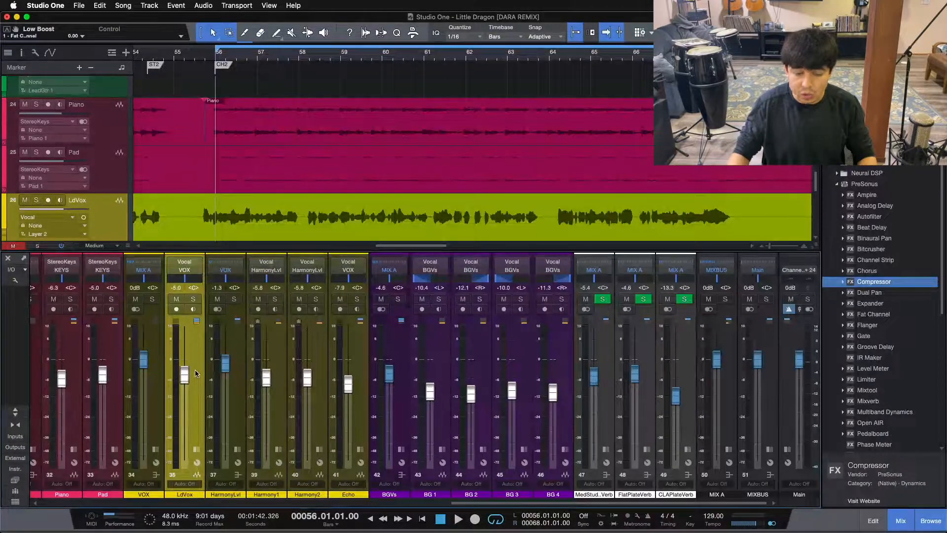
Expand the MIX A and MIXBUS channels to view their Mix FX, inserts and sends, selecting each bus in turn
{"action": "left_click", "coordinate": [731, 454]}
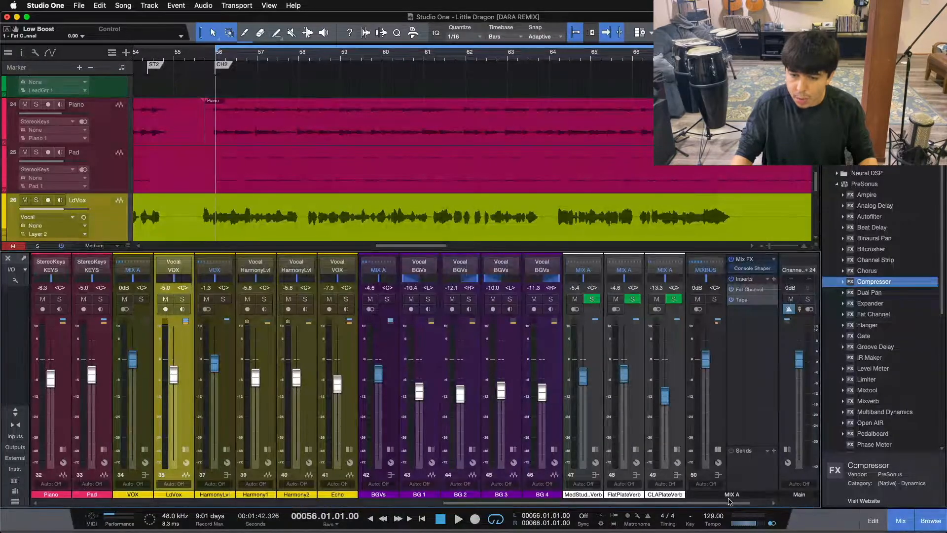
{"action": "left_click_drag", "start_coordinate": [729, 502], "coordinate": [770, 503]}
{"action": "left_click", "coordinate": [769, 474]}
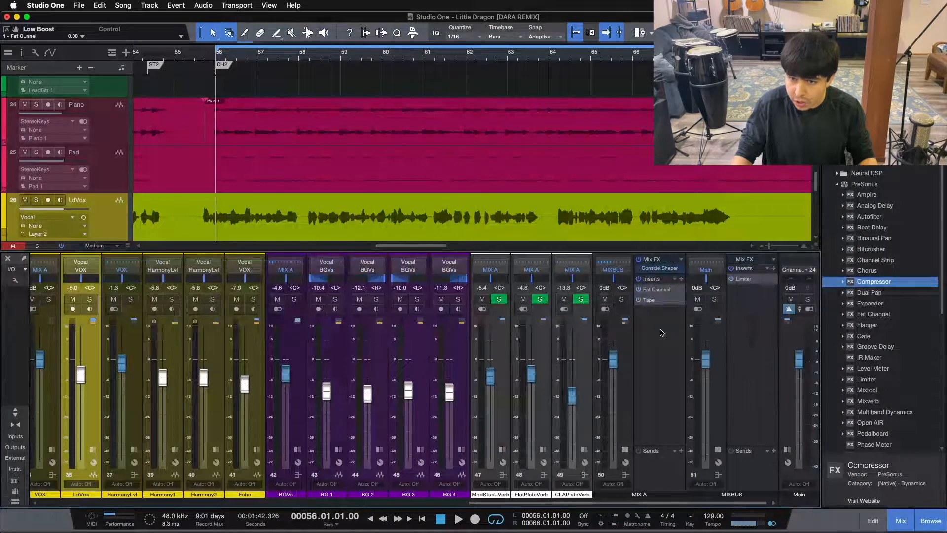
{"action": "left_click", "coordinate": [654, 338]}
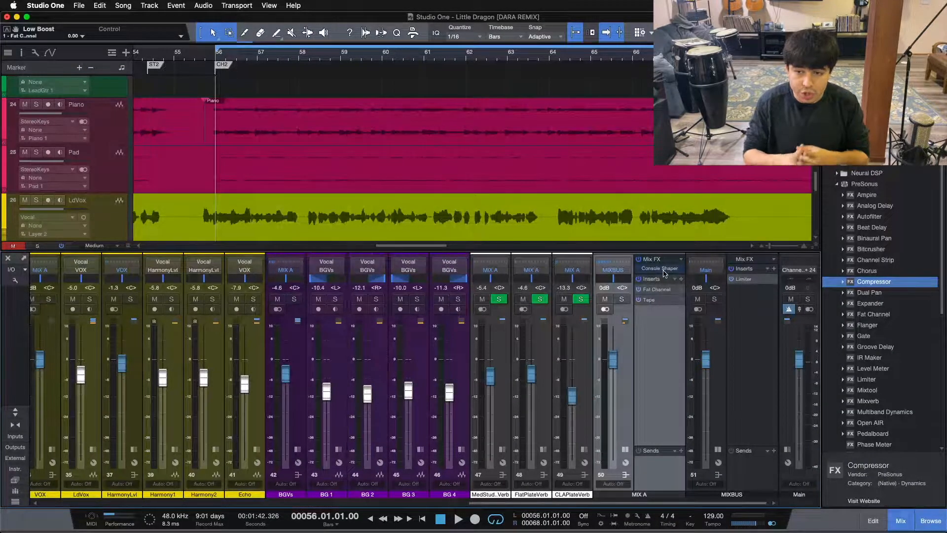
{"action": "left_click", "coordinate": [747, 340]}
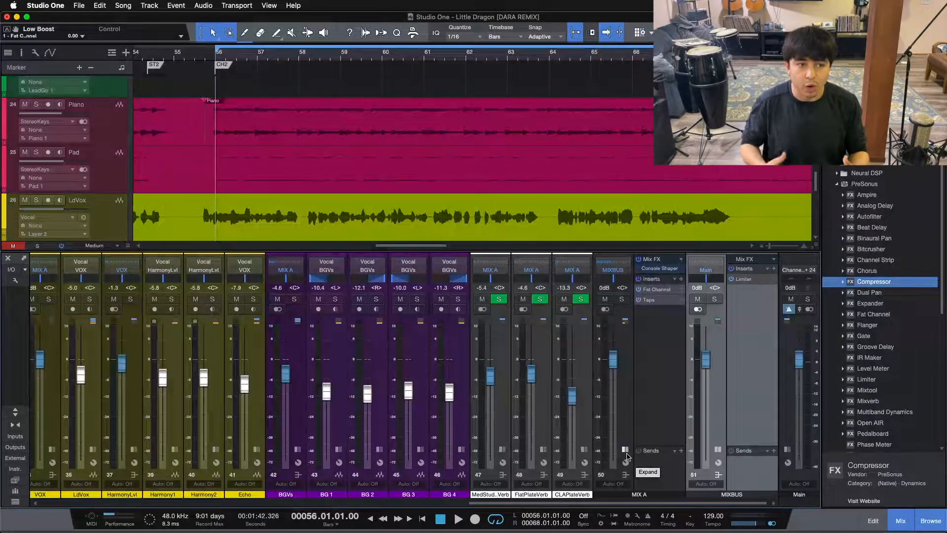
Collapse the MIX A and MIXBUS channels and listen to the looped section from bar 56
{"action": "left_click", "coordinate": [682, 490]}
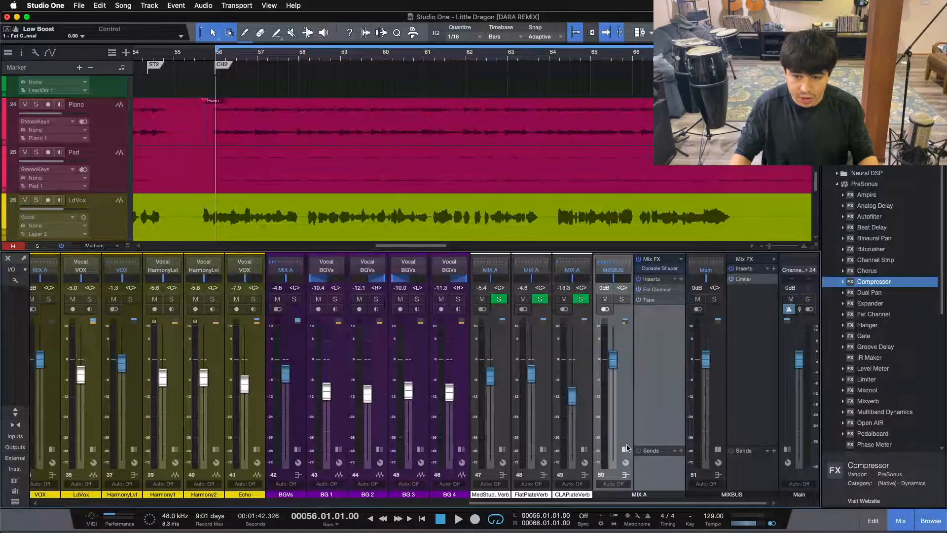
{"action": "left_click", "coordinate": [761, 464]}
{"action": "left_click", "coordinate": [732, 459]}
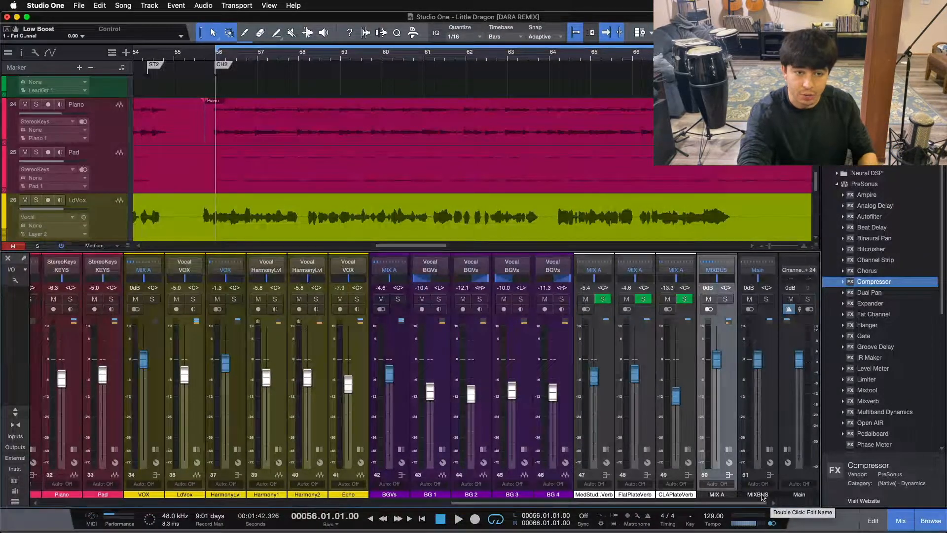
{"action": "key", "text": "space"}
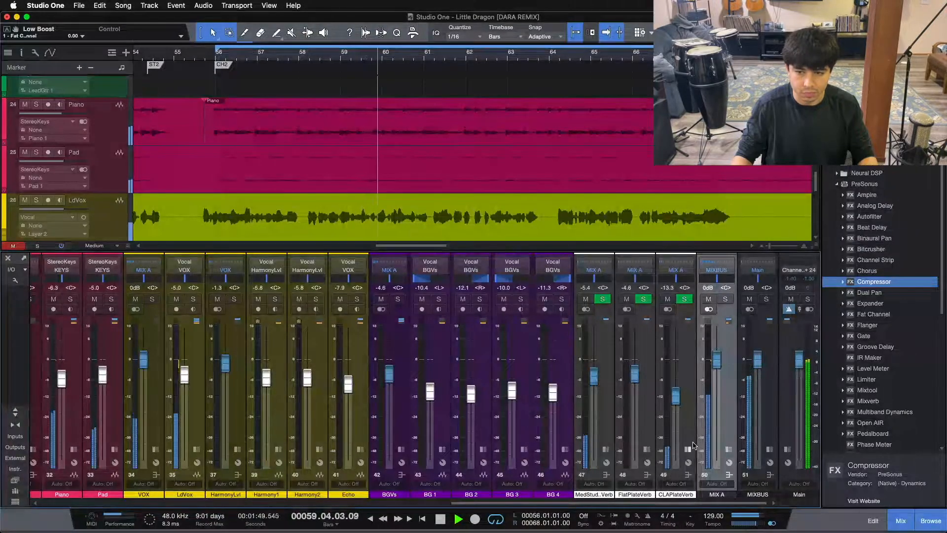
{"action": "mouse_move", "coordinate": [709, 432]}
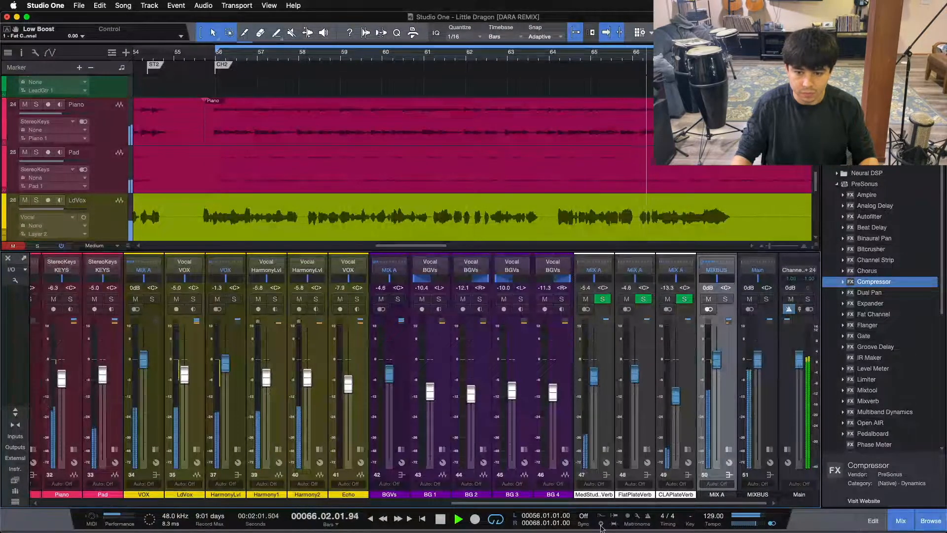
{"action": "key", "text": "space"}
Expand MIX A and open its Console Shaper Mix FX, placing the plug-in window over the mixer
{"action": "left_click", "coordinate": [728, 447]}
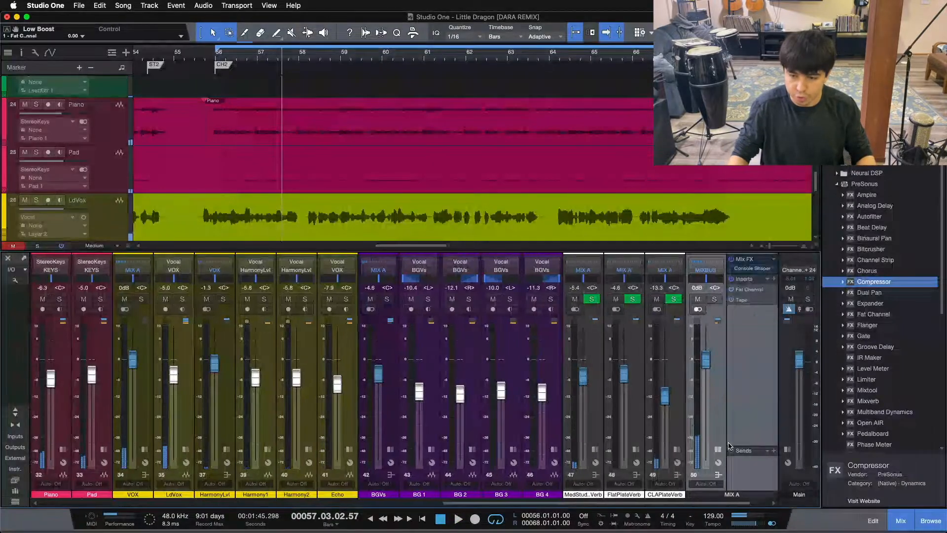
{"action": "left_click", "coordinate": [751, 273]}
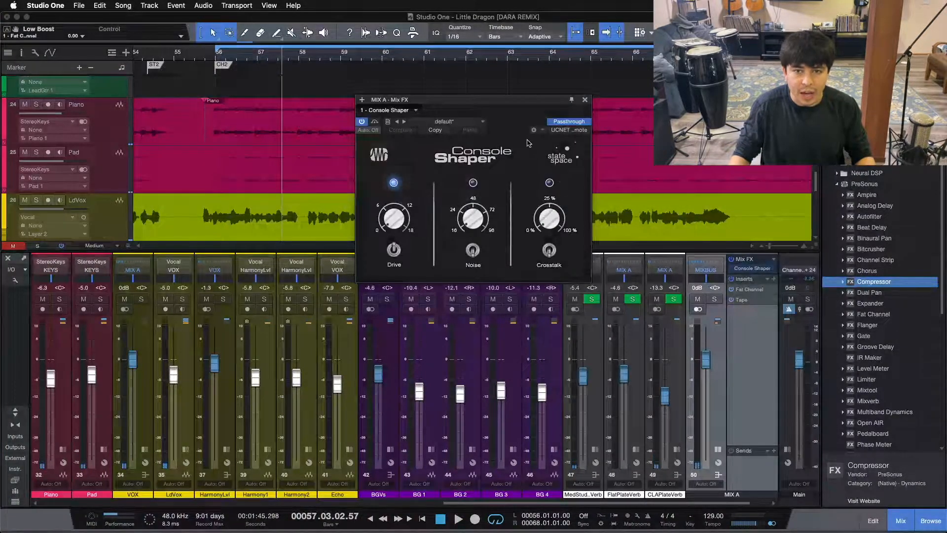
{"action": "left_click_drag", "start_coordinate": [520, 129], "coordinate": [551, 272]}
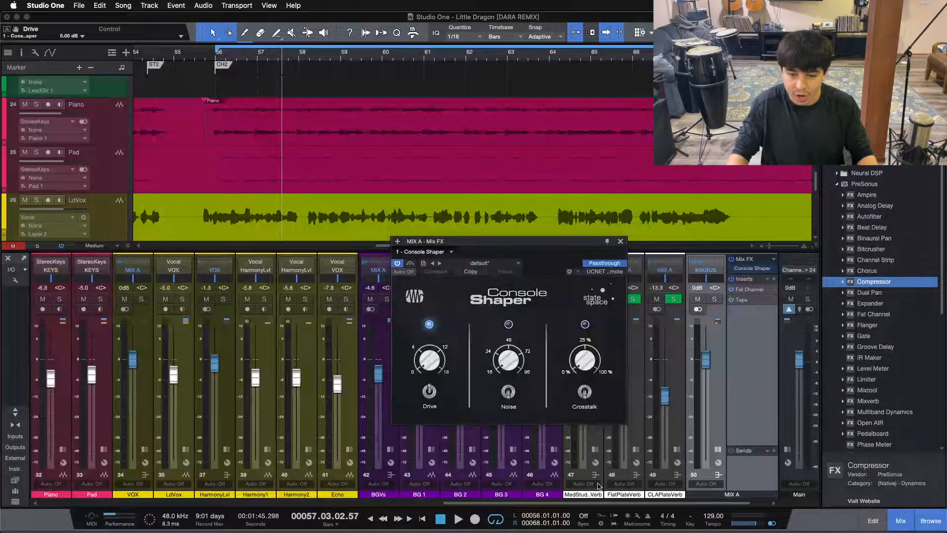
{"action": "scroll", "coordinate": [670, 500], "scroll_direction": "right", "scroll_amount": 2}
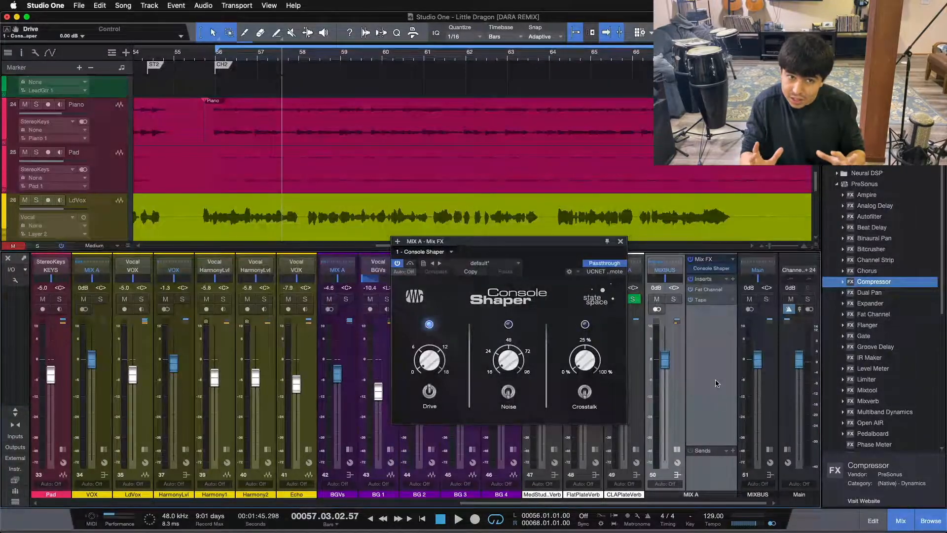
Play the loop from bar 56 and repeatedly bypass and re-enable the Console Shaper to compare the sound, leaving it enabled
{"action": "key", "text": "space"}
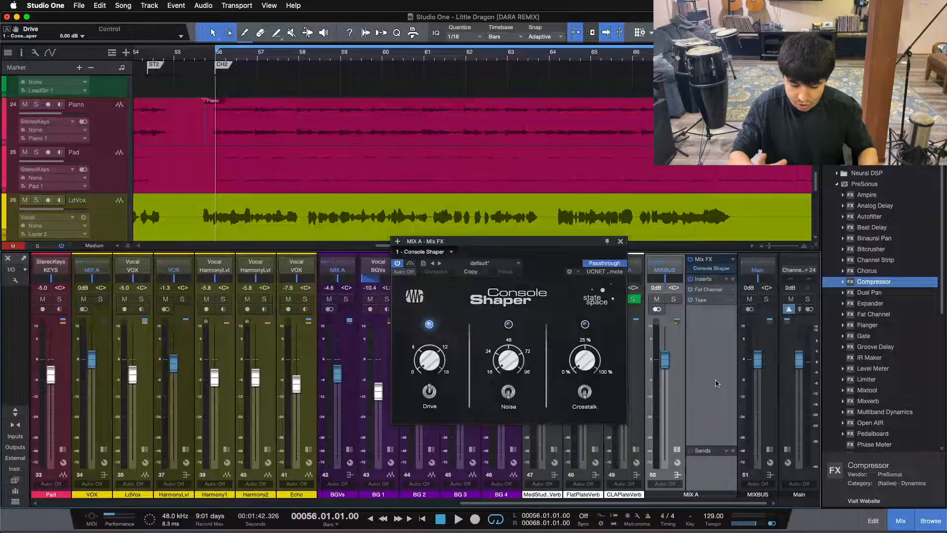
{"action": "key", "text": "space"}
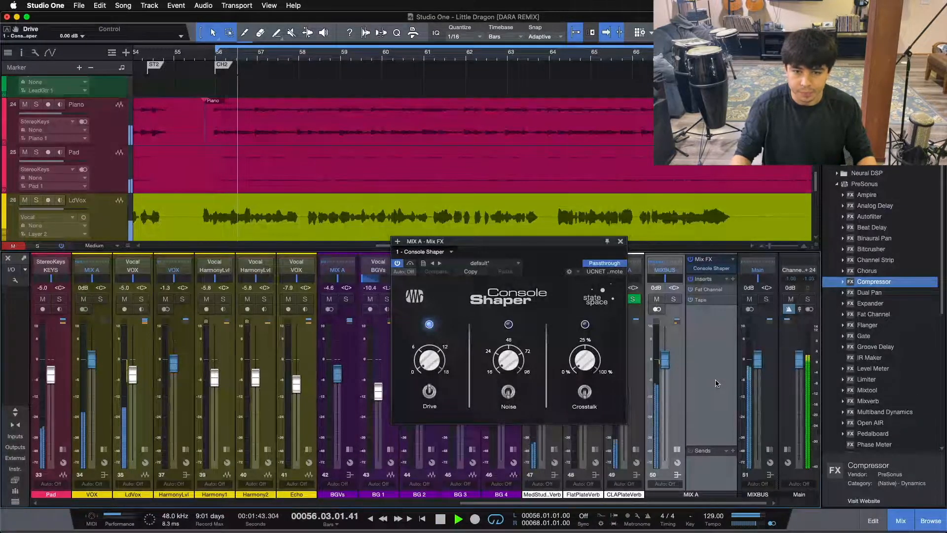
{"action": "left_click", "coordinate": [411, 263]}
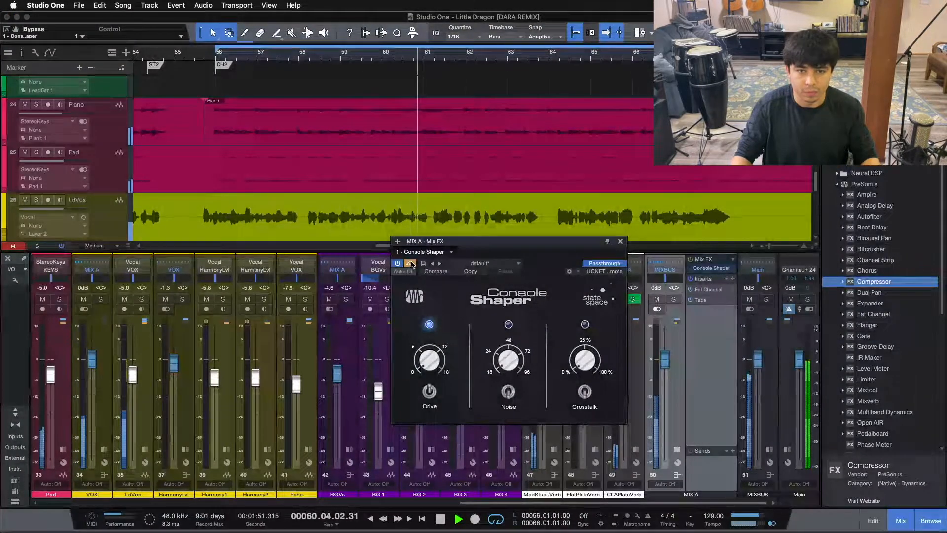
{"action": "left_click", "coordinate": [411, 264]}
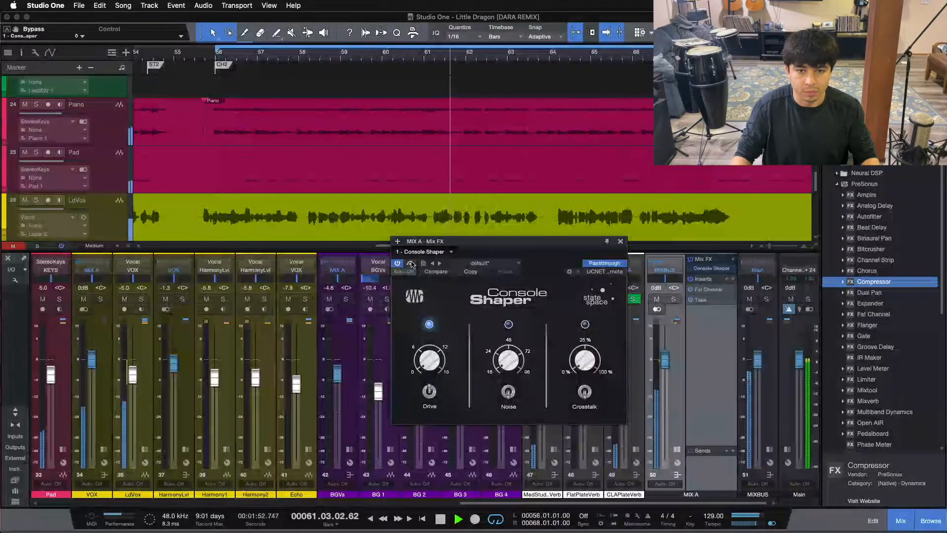
{"action": "left_click", "coordinate": [410, 264]}
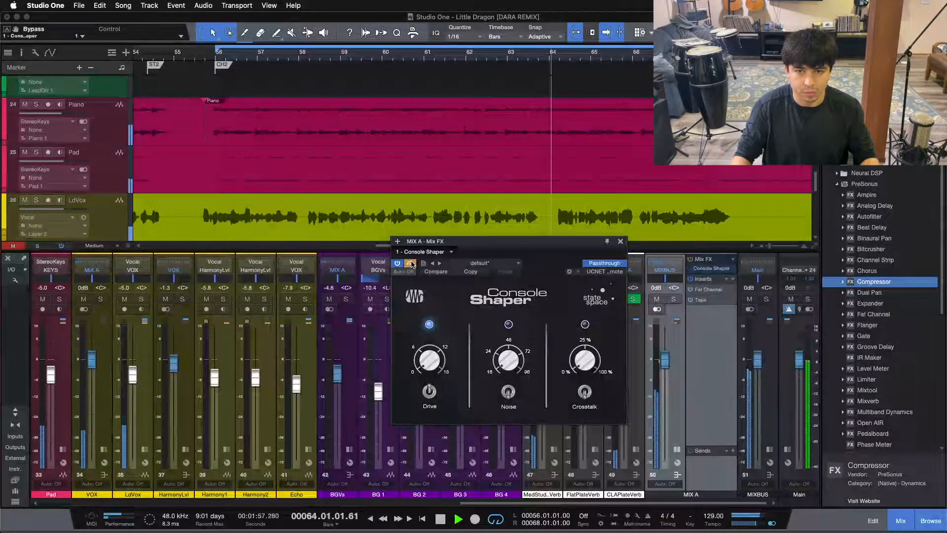
{"action": "left_click", "coordinate": [411, 263]}
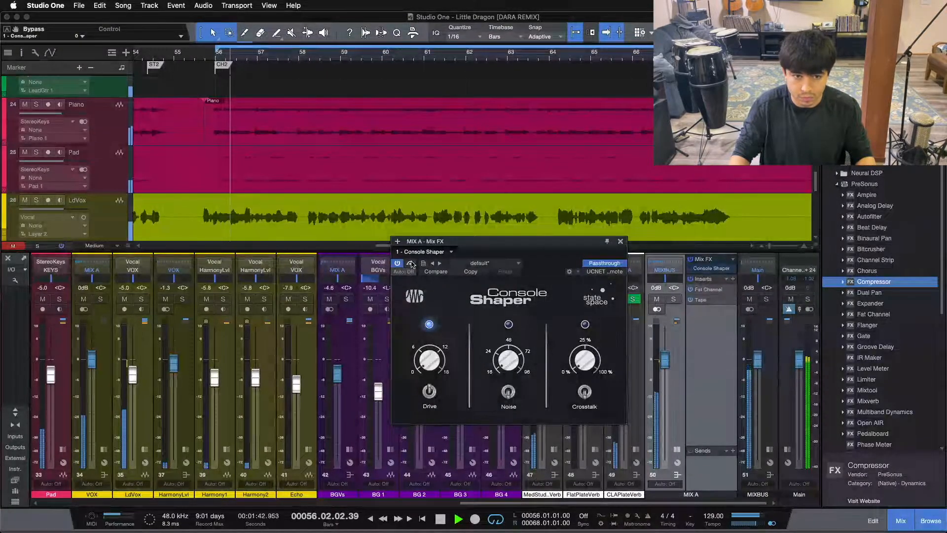
{"action": "left_click", "coordinate": [410, 263]}
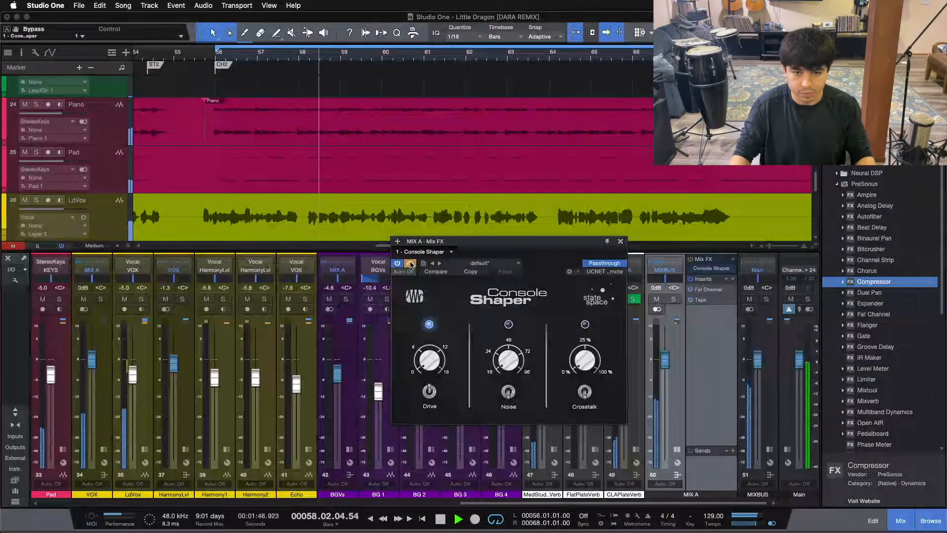
{"action": "left_click", "coordinate": [410, 264]}
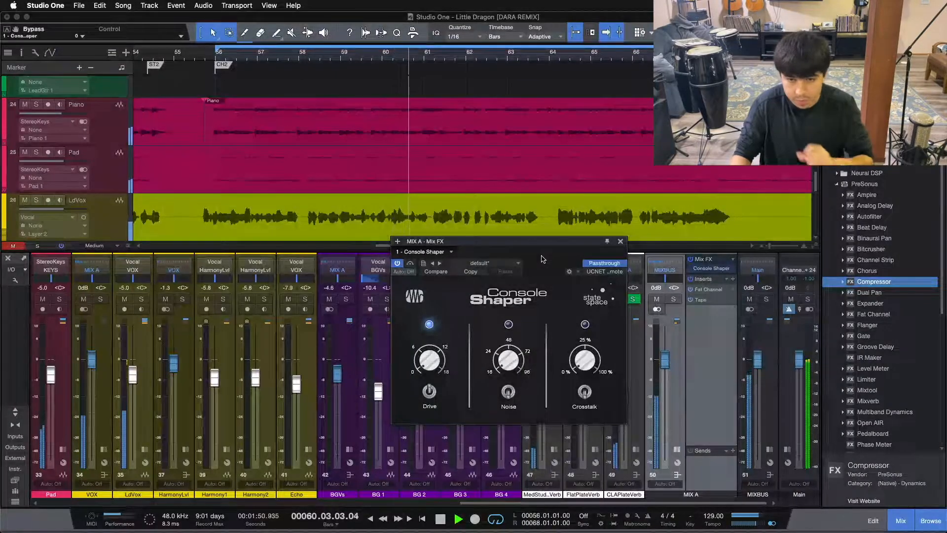
{"action": "left_click", "coordinate": [409, 263]}
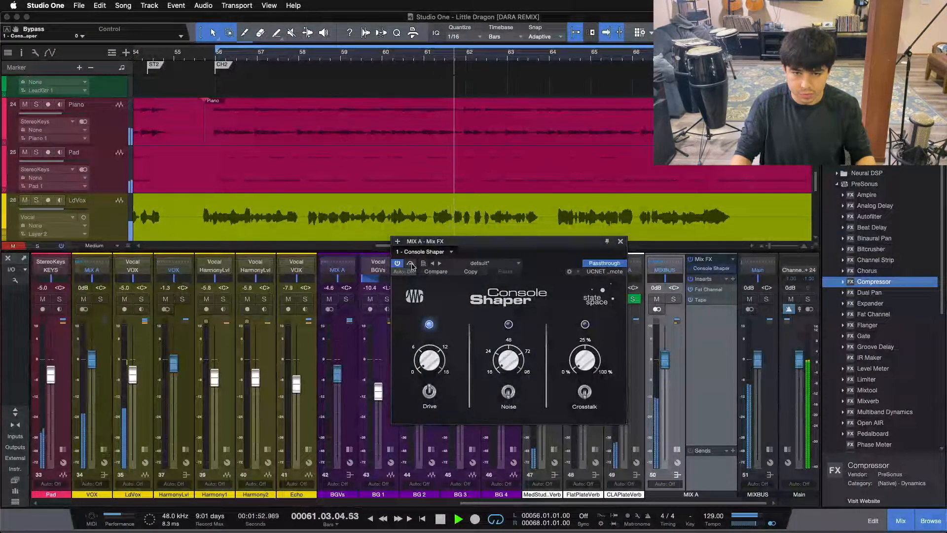
{"action": "left_click", "coordinate": [410, 264]}
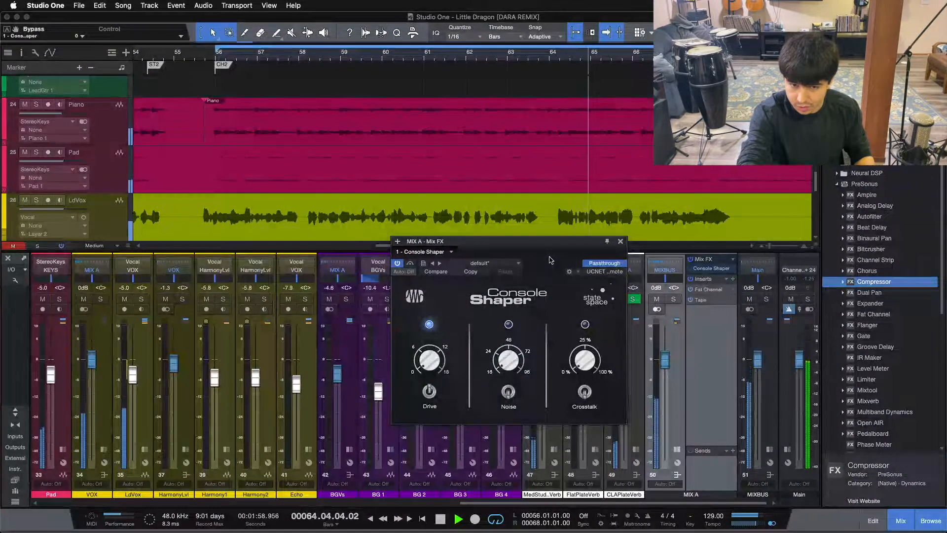
{"action": "key", "text": "space"}
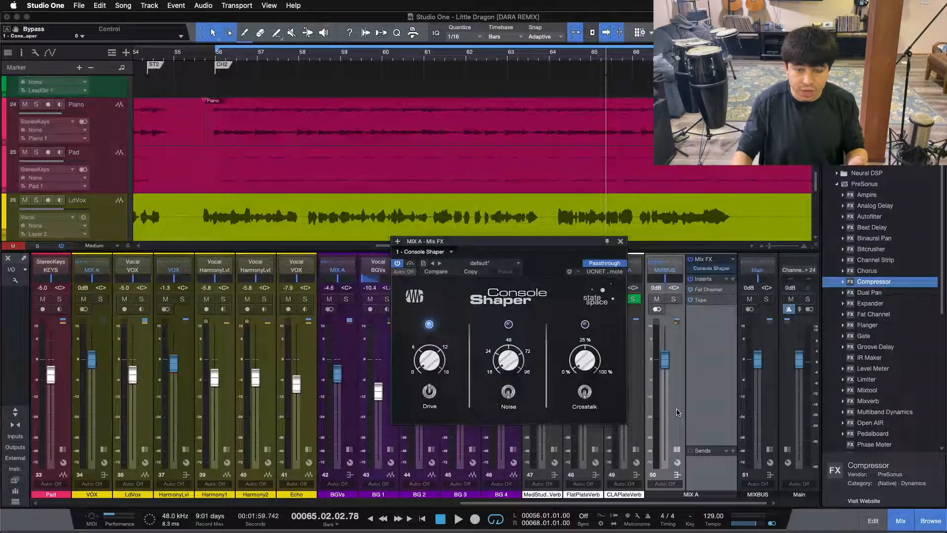
Play the loop from bar 56 while raising the Console Shaper's Drive to 18 dB and bringing it back down, and stop playback
{"action": "left_click_drag", "start_coordinate": [529, 246], "coordinate": [543, 273]}
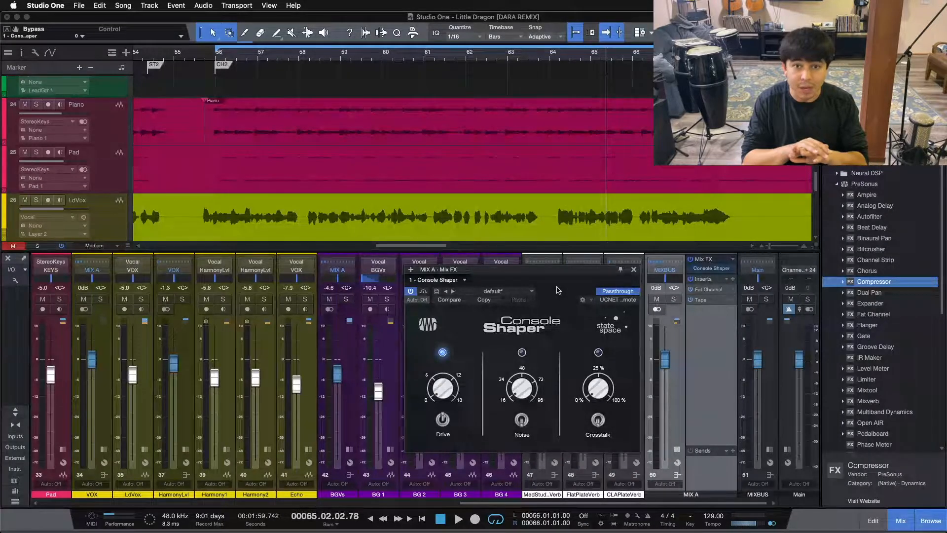
{"action": "key", "text": "KP_1"}
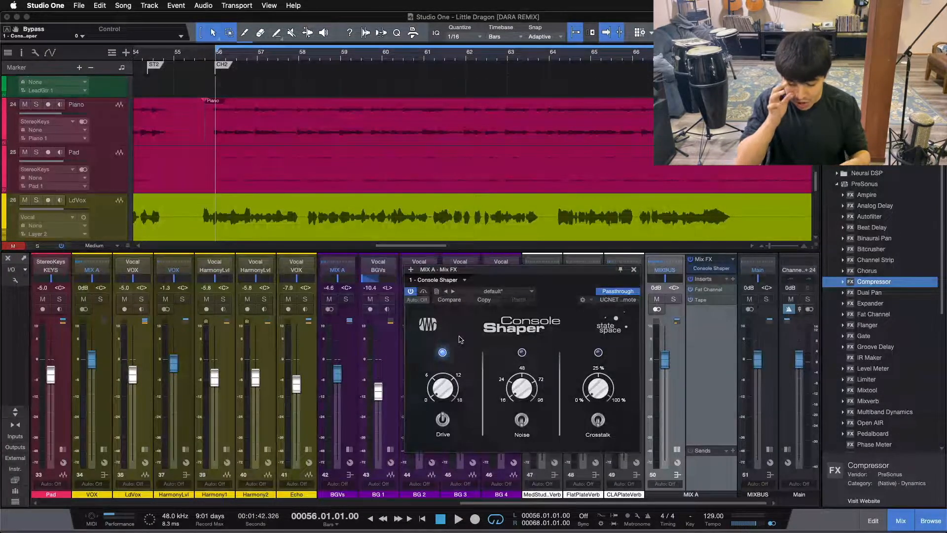
{"action": "key", "text": "space"}
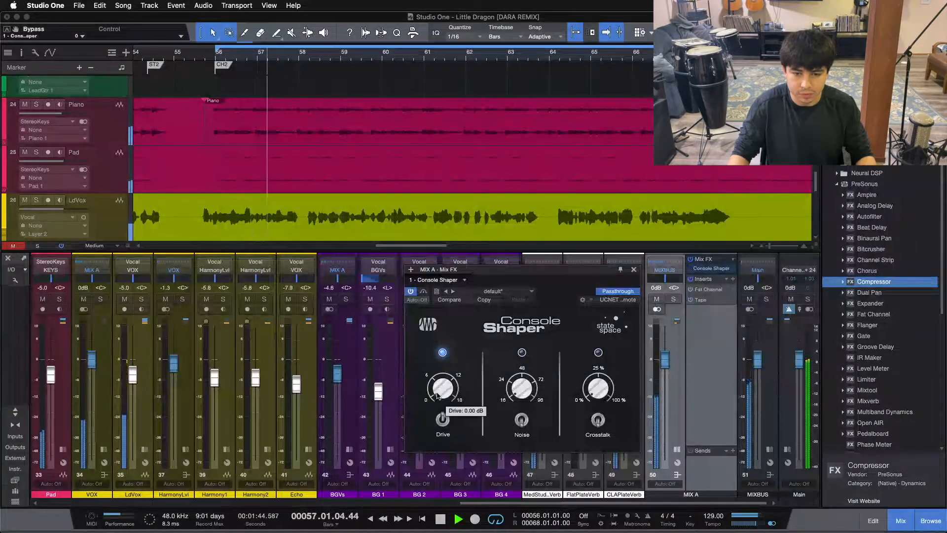
{"action": "left_click_drag", "start_coordinate": [436, 389], "coordinate": [442, 287]}
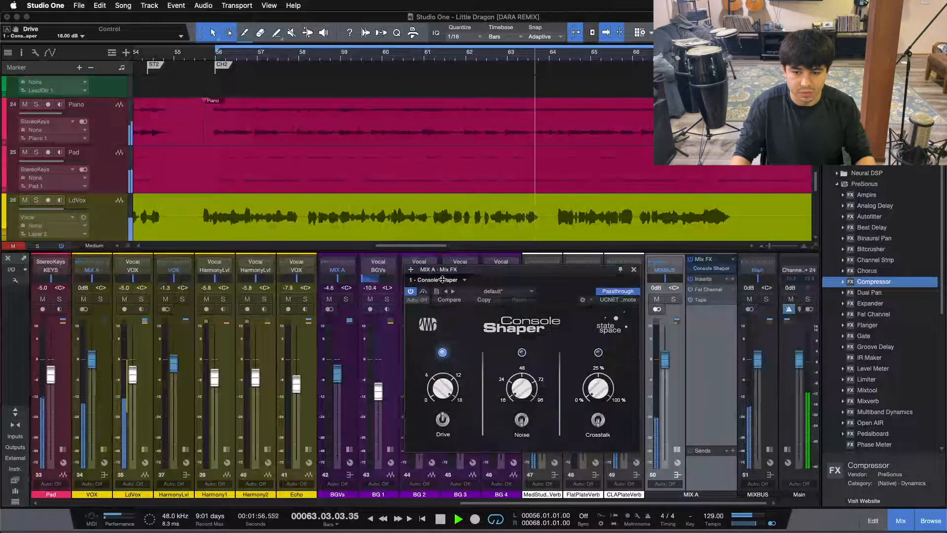
{"action": "left_click_drag", "start_coordinate": [444, 288], "coordinate": [463, 432]}
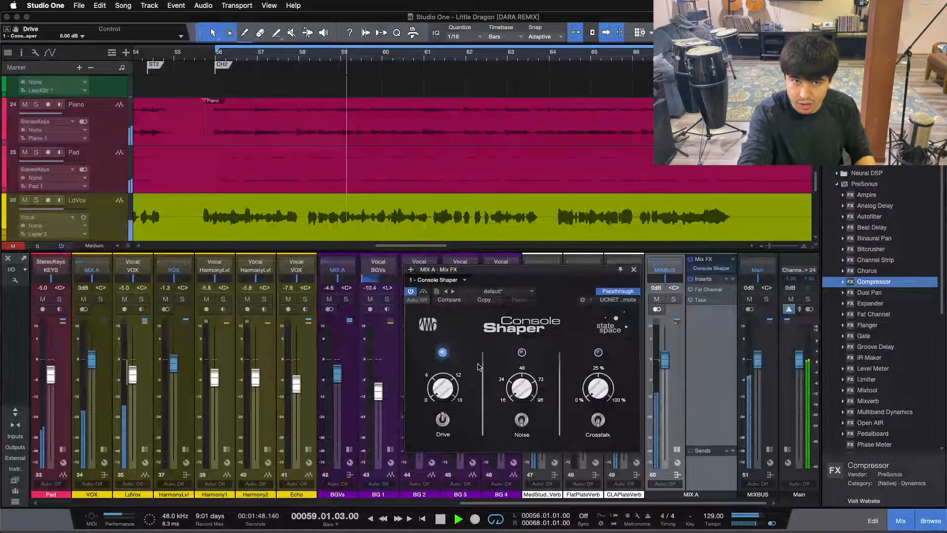
{"action": "key", "text": "space"}
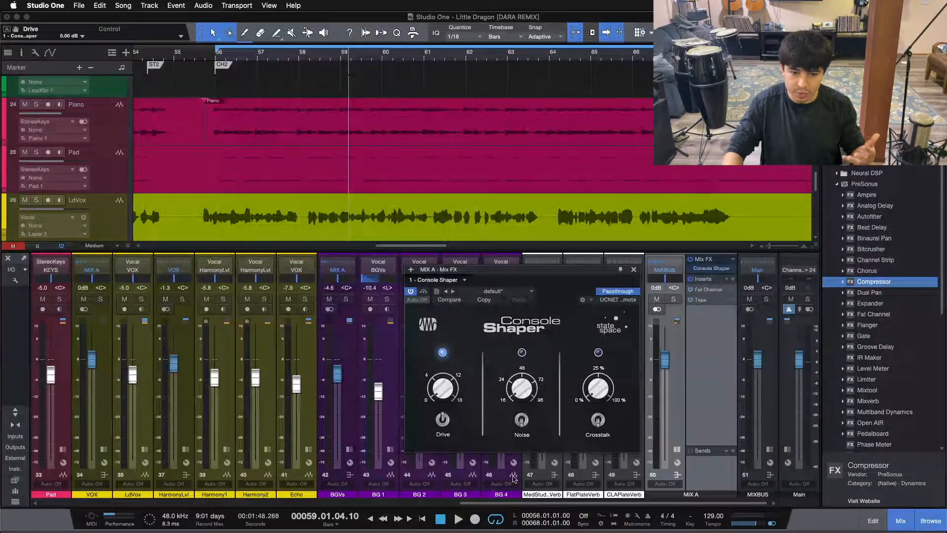
Look through the instrument and vocal channels feeding the mix bus and select the Pad channel
{"action": "left_click_drag", "start_coordinate": [511, 504], "coordinate": [449, 504]}
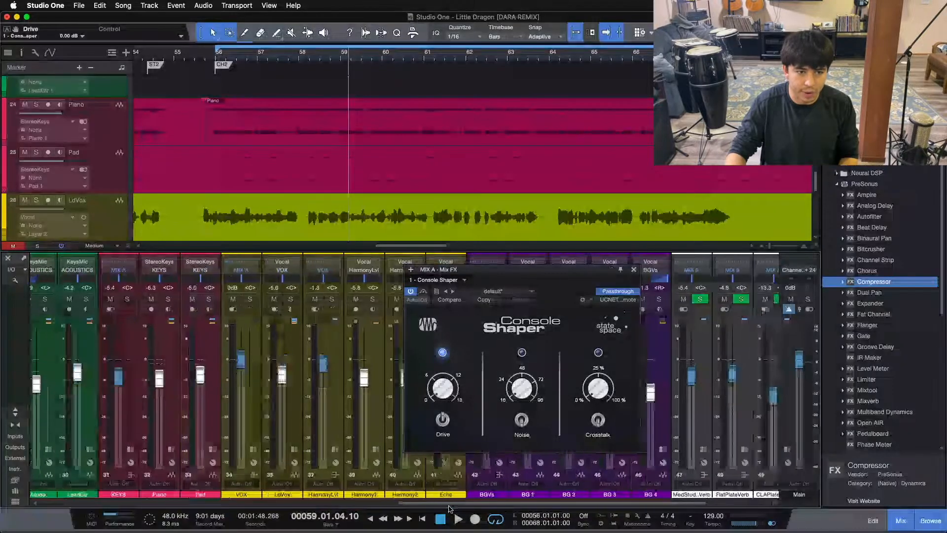
{"action": "left_click", "coordinate": [207, 424]}
{"action": "scroll", "coordinate": [384, 394], "scroll_direction": "right", "scroll_amount": 4}
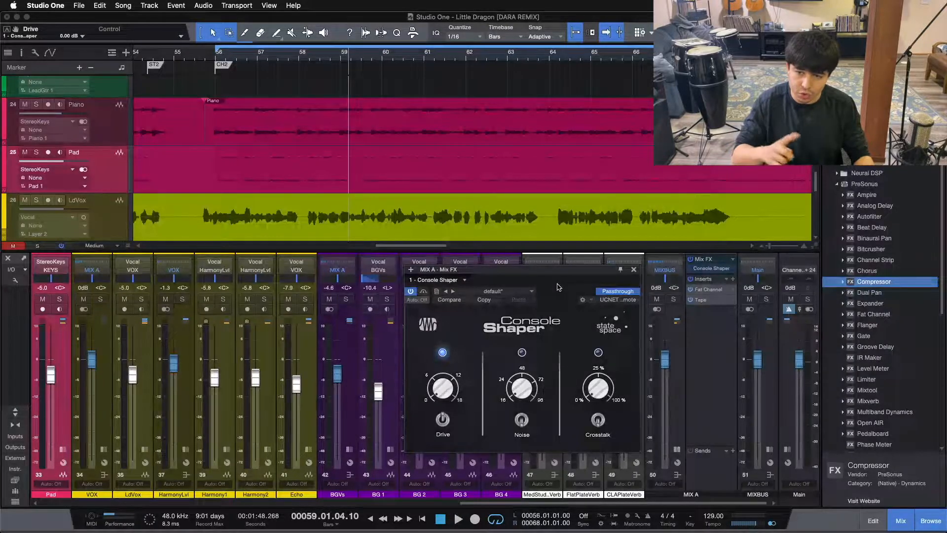
Open MIX A's Fat Channel insert in place of the Console Shaper and try out the Brit Comp compressor's release control
{"action": "left_click", "coordinate": [633, 270]}
{"action": "left_click", "coordinate": [698, 291]}
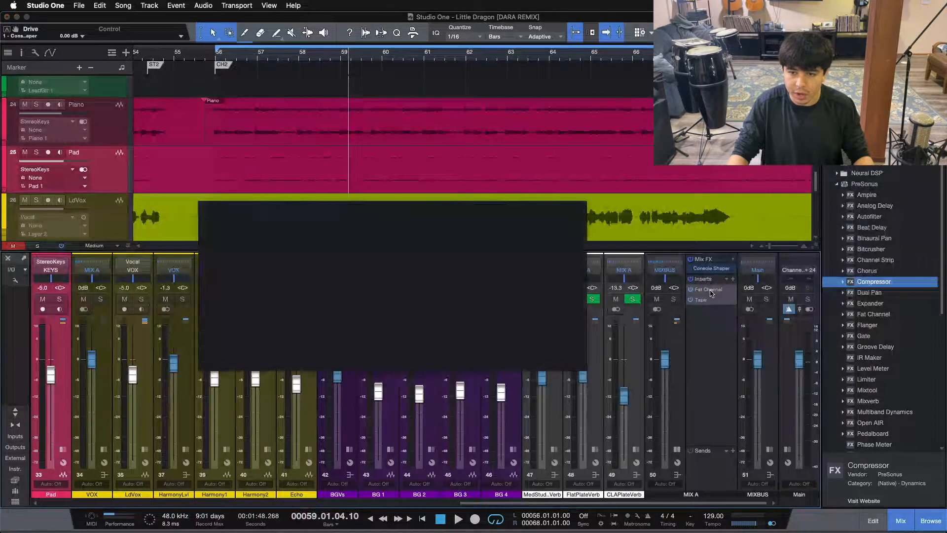
{"action": "left_click_drag", "start_coordinate": [444, 225], "coordinate": [527, 291]}
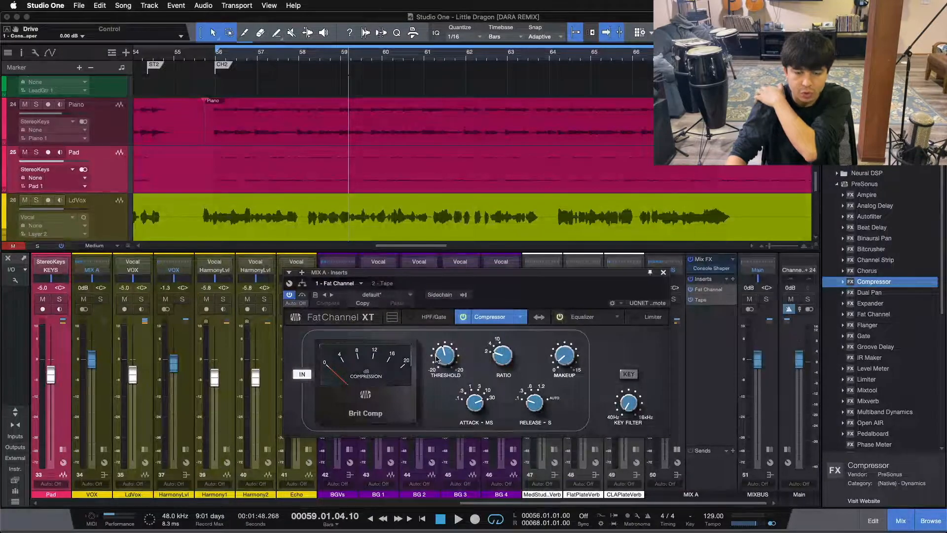
{"action": "key", "text": "space"}
{"action": "left_click_drag", "start_coordinate": [545, 287], "coordinate": [559, 251]}
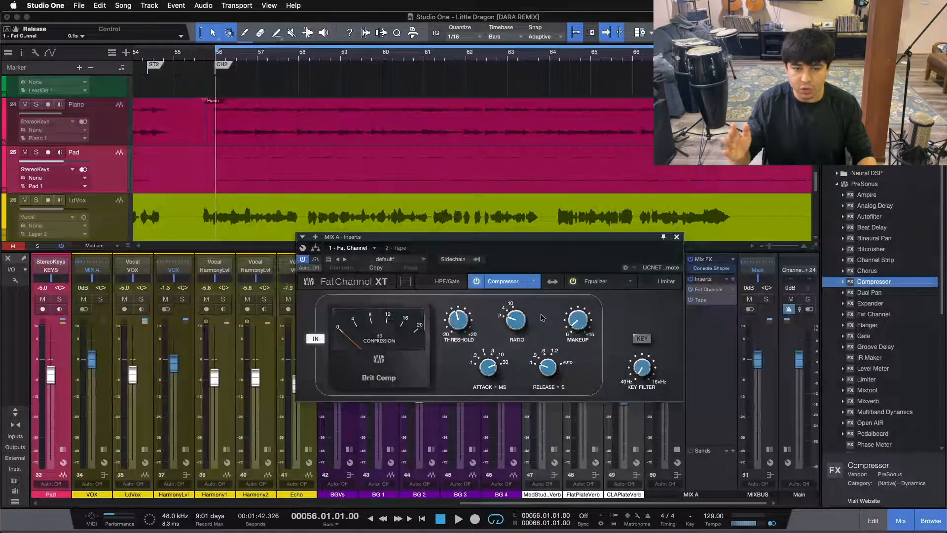
{"action": "left_click_drag", "start_coordinate": [548, 367], "coordinate": [563, 279]}
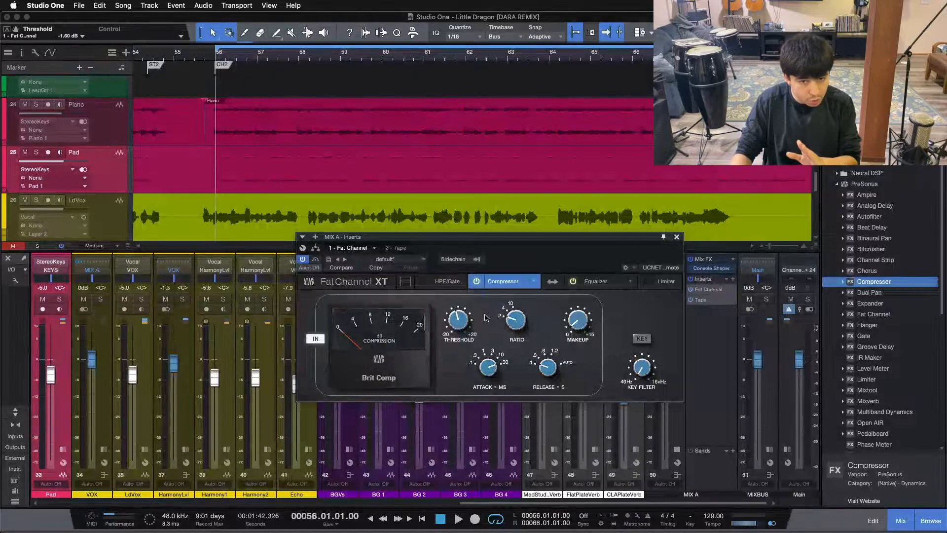
Play the loop from bar 56 while switching the Brit Comp compressor out and back in, leaving it engaged
{"action": "left_click", "coordinate": [315, 337]}
{"action": "left_click", "coordinate": [315, 337]}
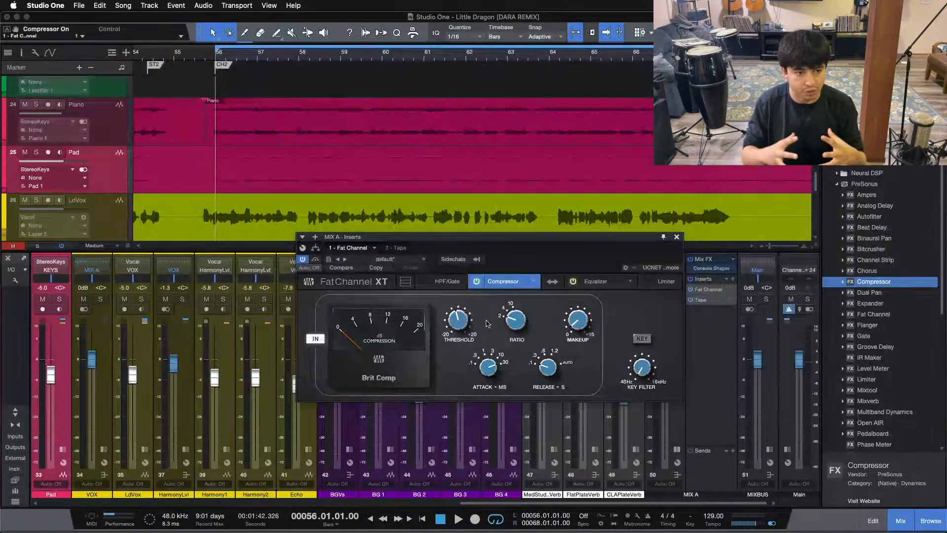
{"action": "key", "text": "space"}
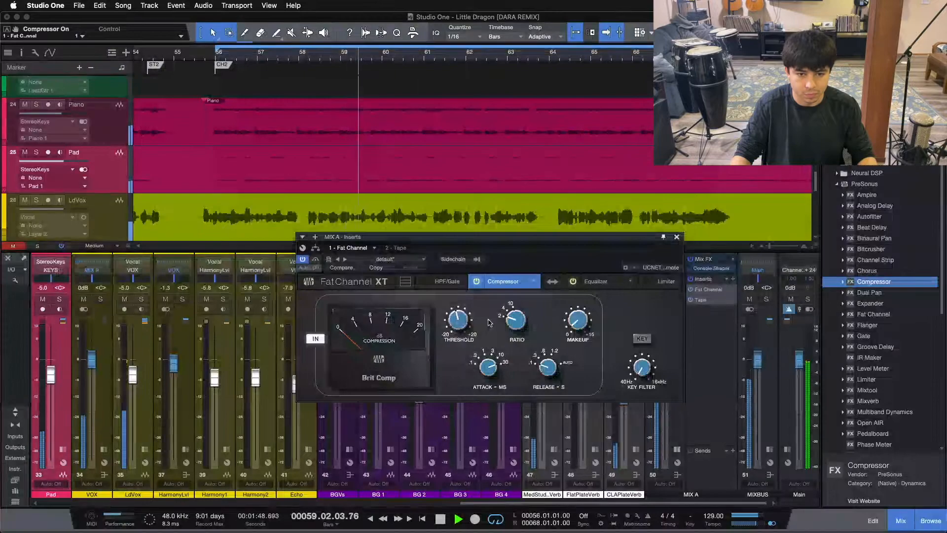
{"action": "left_click", "coordinate": [316, 339]}
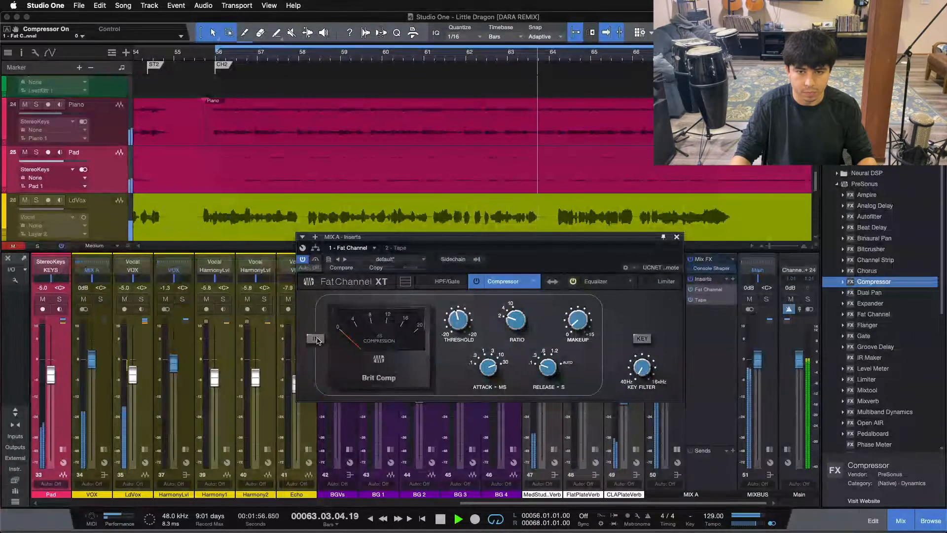
{"action": "left_click", "coordinate": [316, 339]}
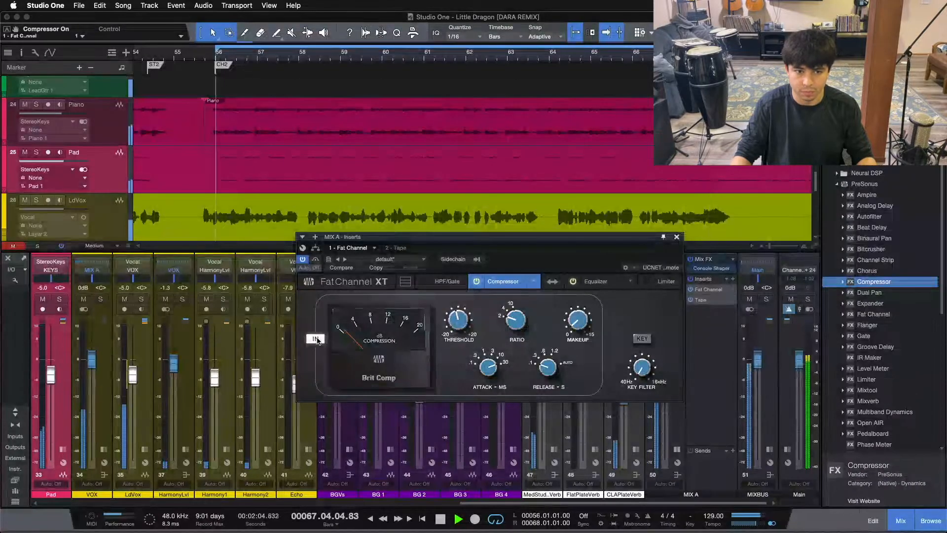
{"action": "left_click", "coordinate": [316, 339]}
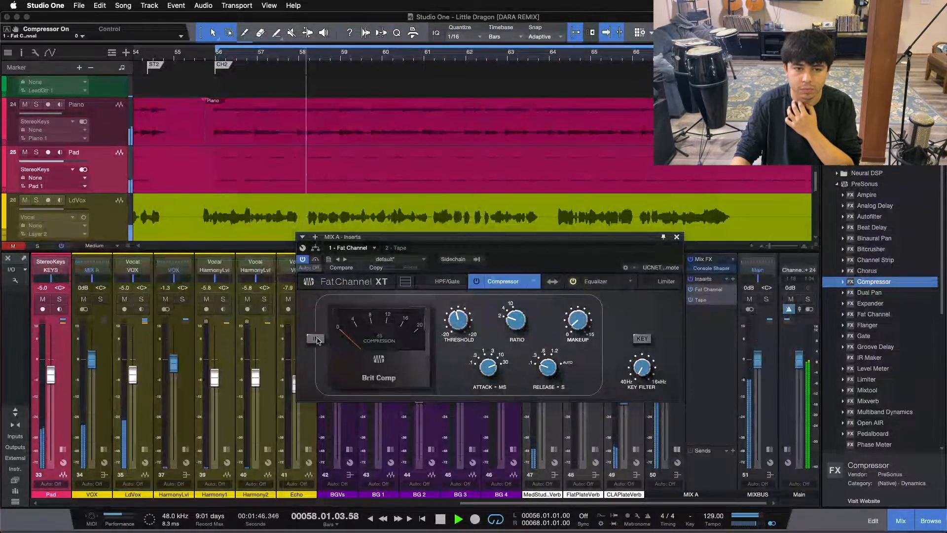
{"action": "left_click", "coordinate": [316, 338]}
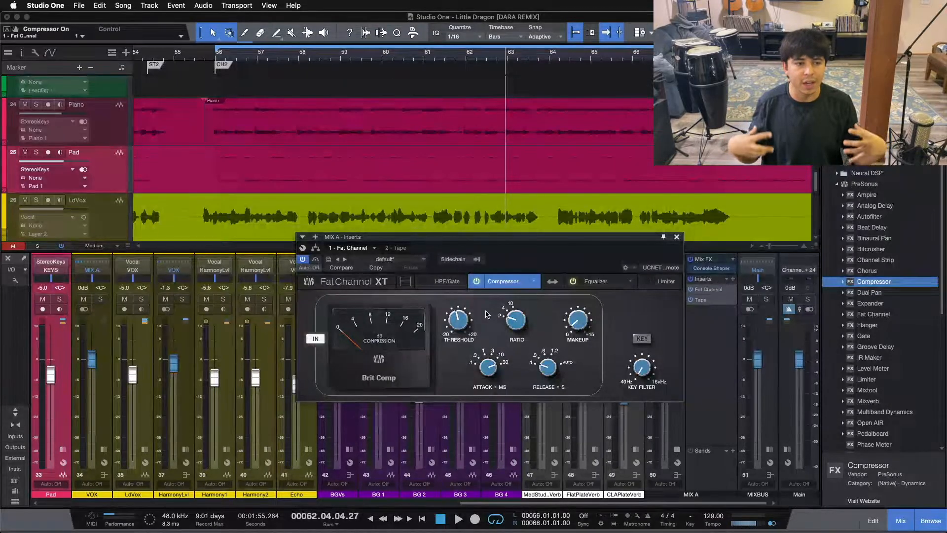
Replay the loop from its start, compare the mix with Brit Comp off and on twice, and stop playback with it engaged
{"action": "key", "text": "KP_1"}
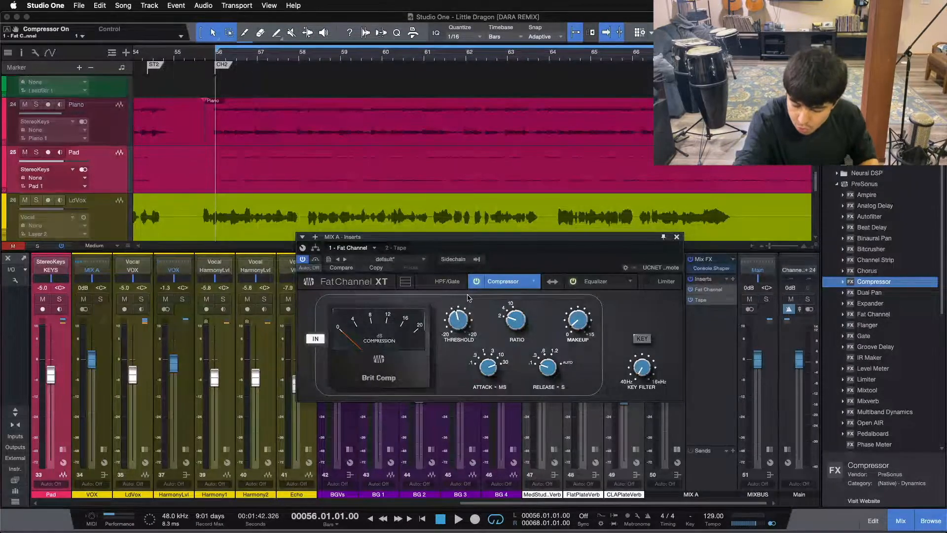
{"action": "key", "text": "space"}
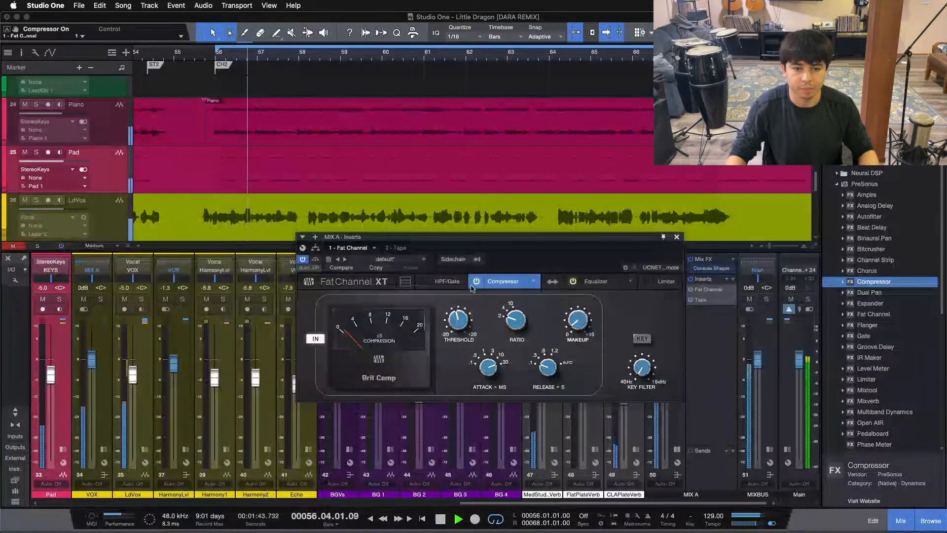
{"action": "left_click", "coordinate": [316, 338]}
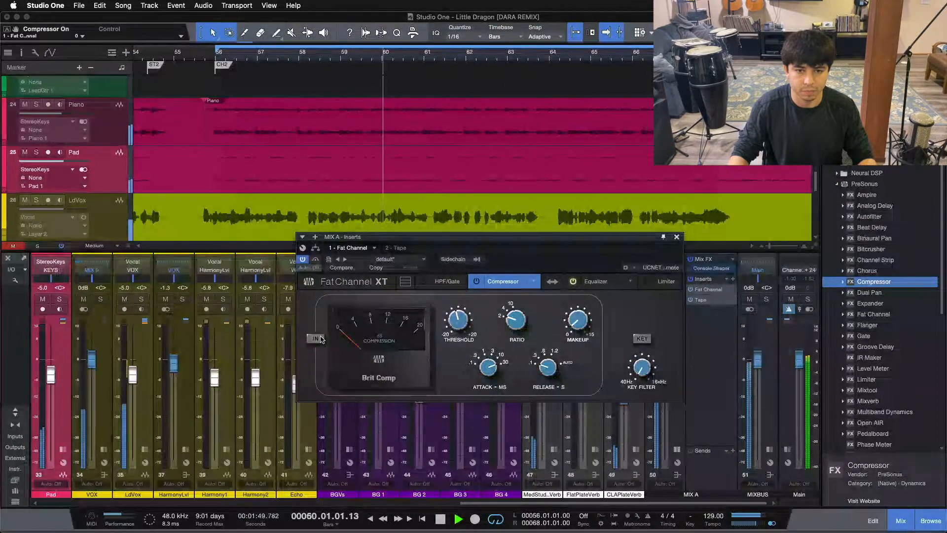
{"action": "left_click", "coordinate": [320, 338]}
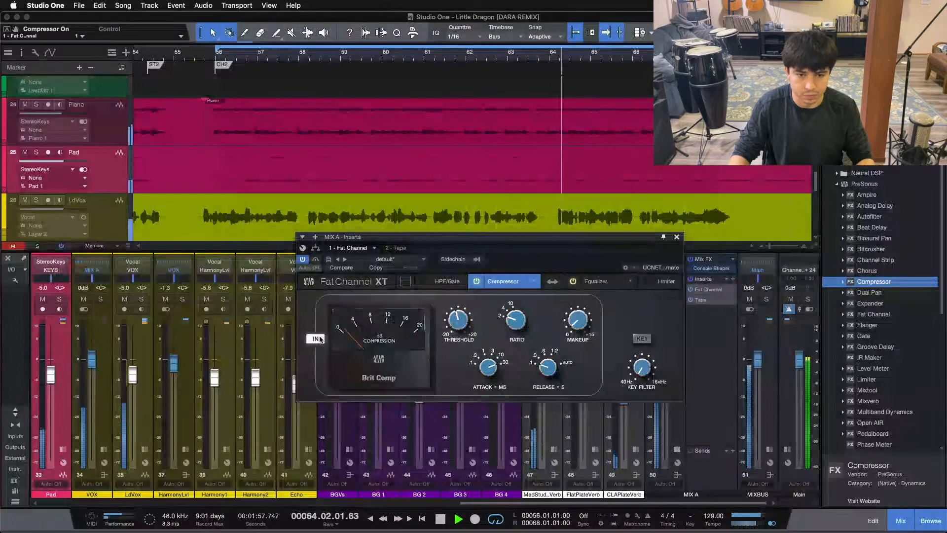
{"action": "left_click", "coordinate": [319, 338]}
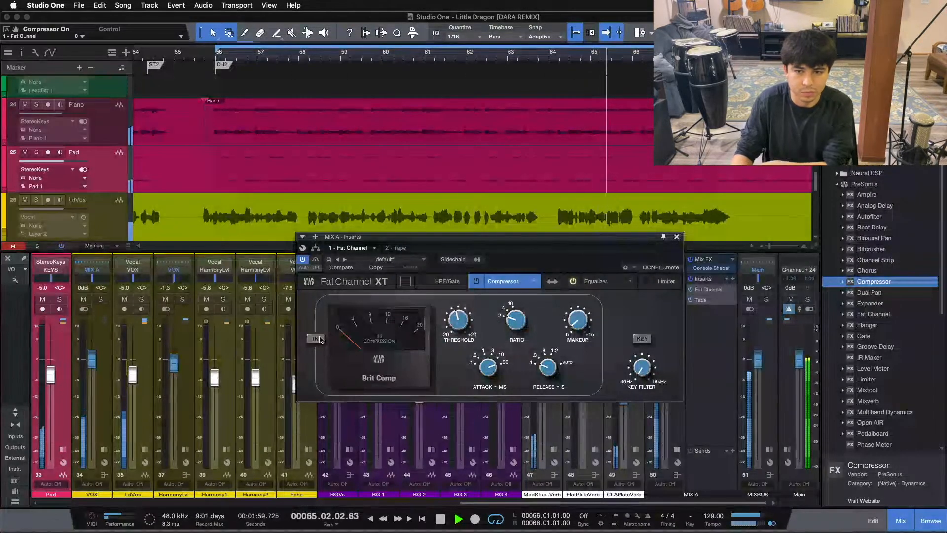
{"action": "left_click", "coordinate": [320, 338]}
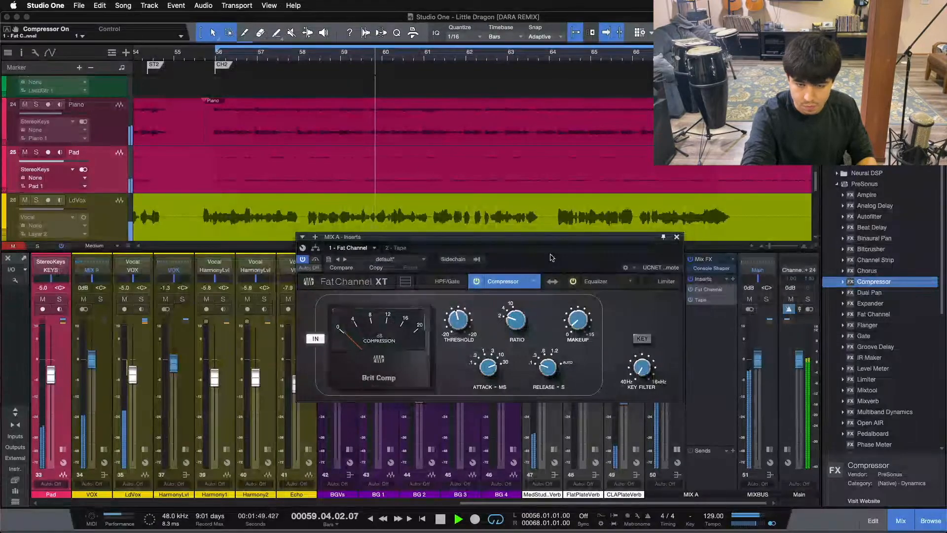
{"action": "key", "text": "space"}
Open MIX A's Tape insert, select color type B and set the tape speed to 30 IPS
{"action": "left_click_drag", "start_coordinate": [551, 257], "coordinate": [435, 255]}
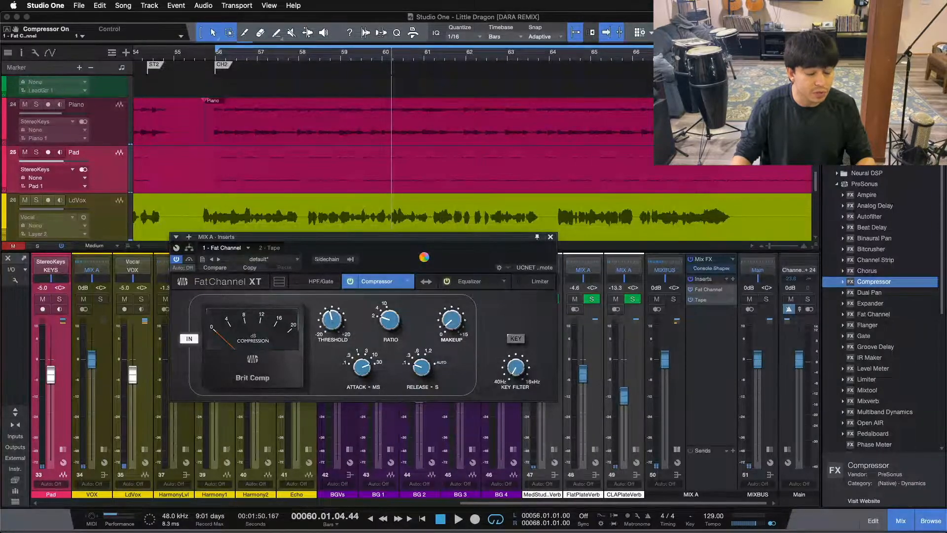
{"action": "left_click_drag", "start_coordinate": [432, 241], "coordinate": [513, 235]}
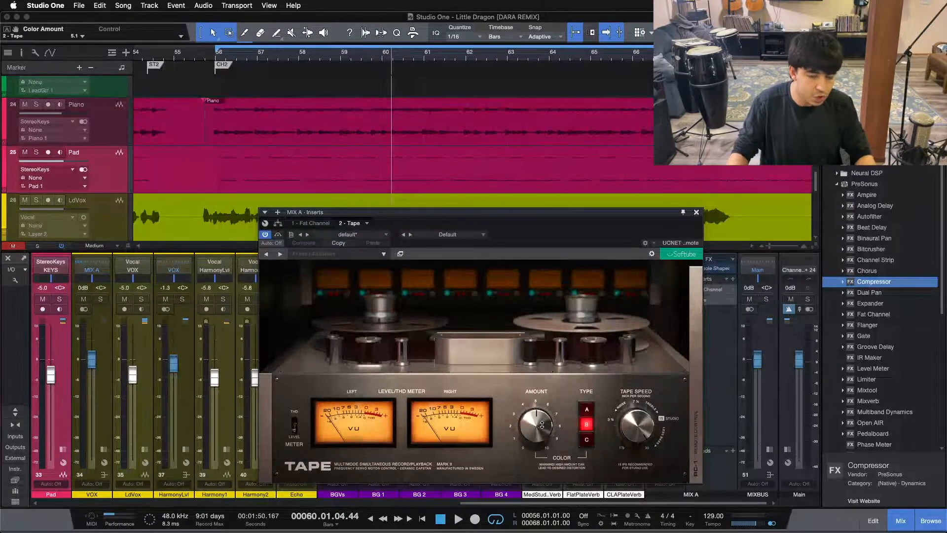
{"action": "left_click", "coordinate": [586, 425]}
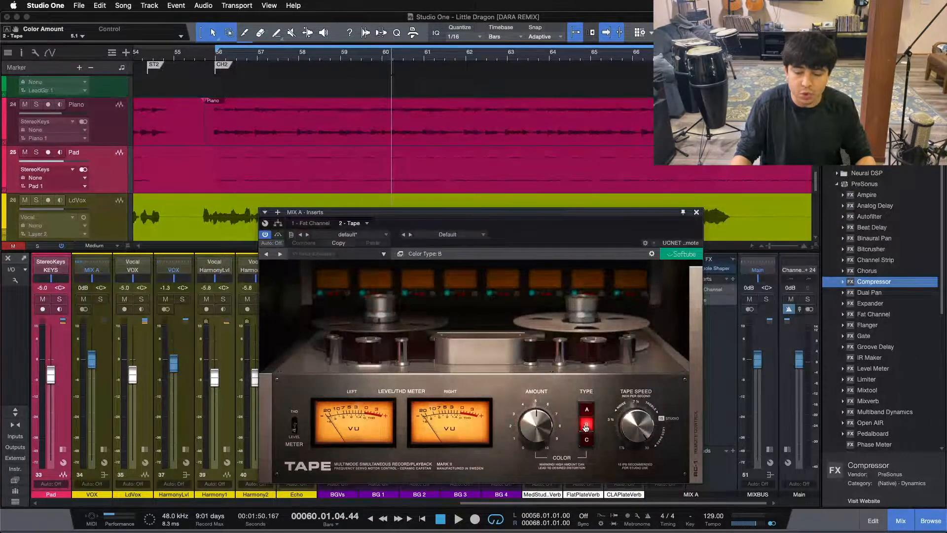
{"action": "left_click_drag", "start_coordinate": [644, 431], "coordinate": [641, 404]}
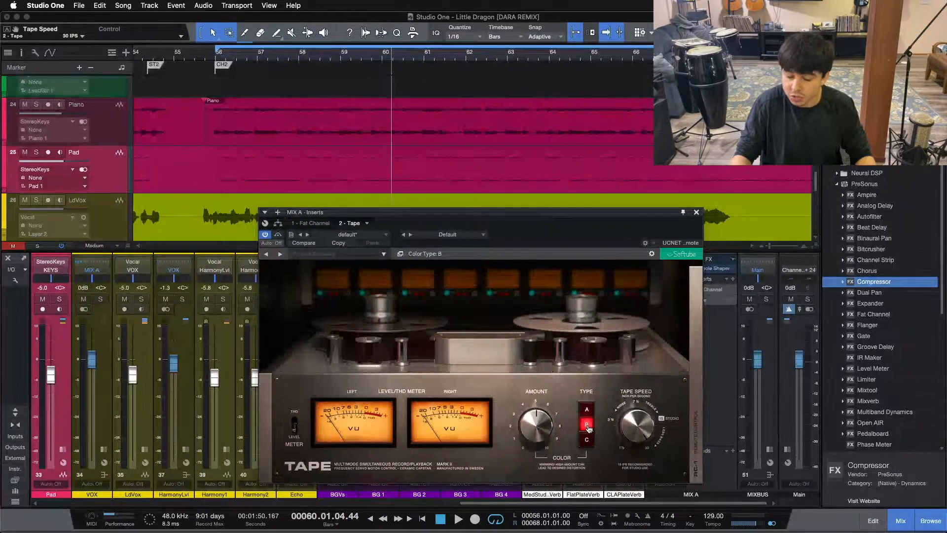
Play the loop from bar 56 while repeatedly bypassing and re-enabling the Tape plug-in, and stop playback with it active
{"action": "key", "text": "KP_1"}
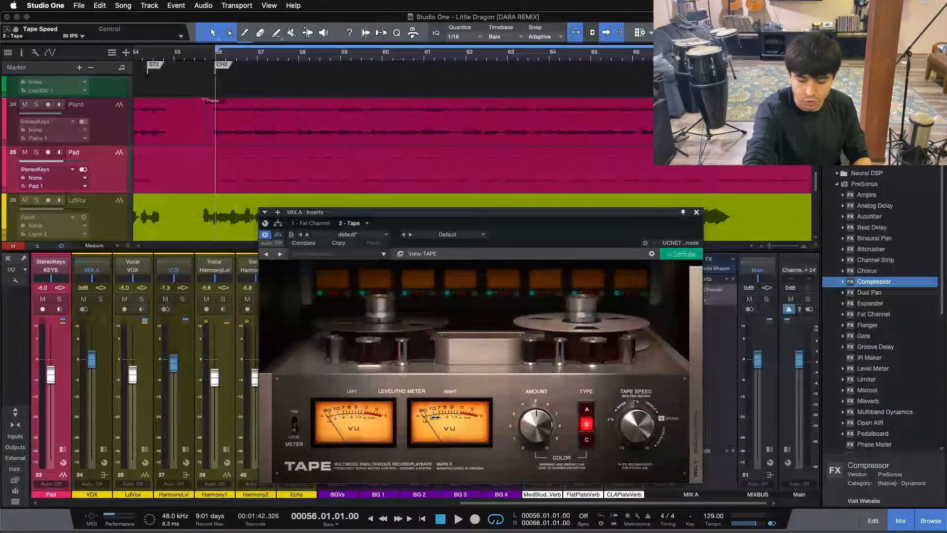
{"action": "key", "text": "space"}
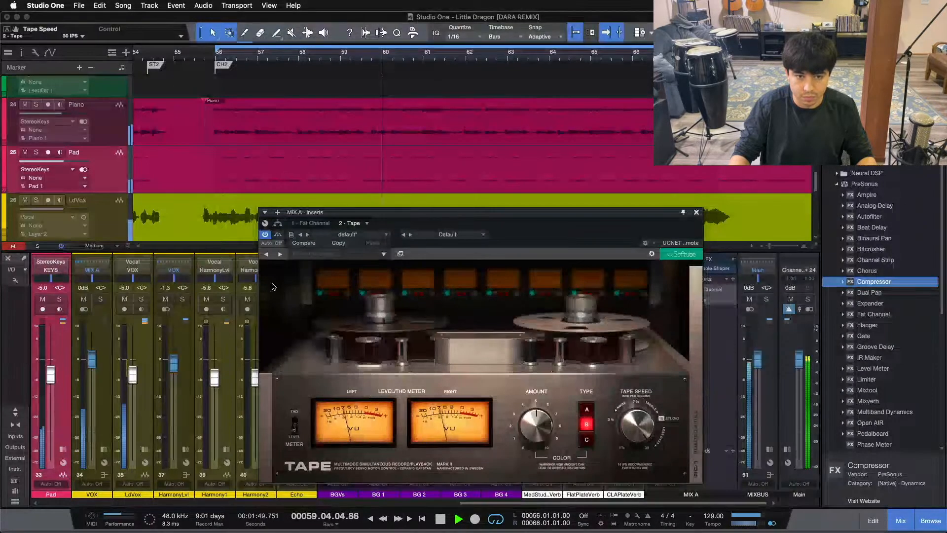
{"action": "left_click", "coordinate": [279, 238]}
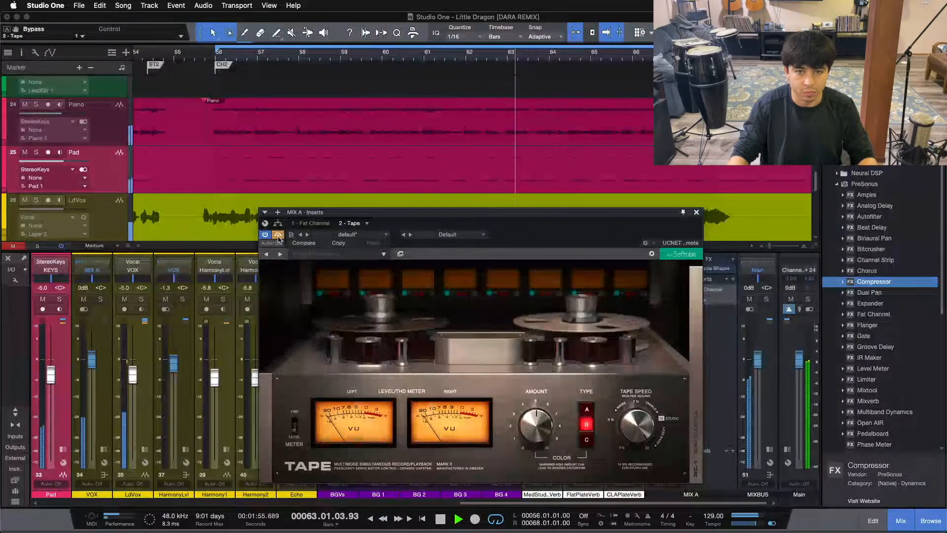
{"action": "left_click", "coordinate": [279, 236]}
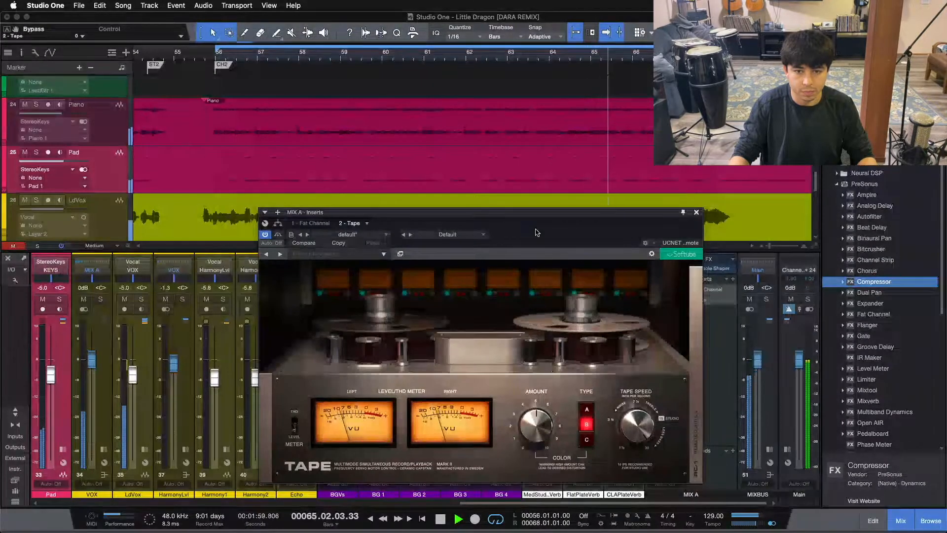
{"action": "left_click", "coordinate": [278, 236]}
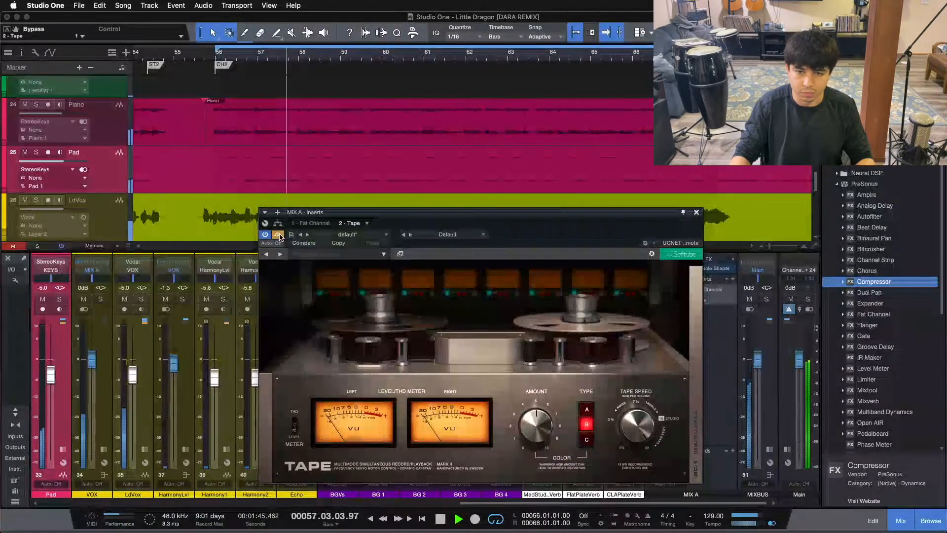
{"action": "left_click", "coordinate": [278, 236]}
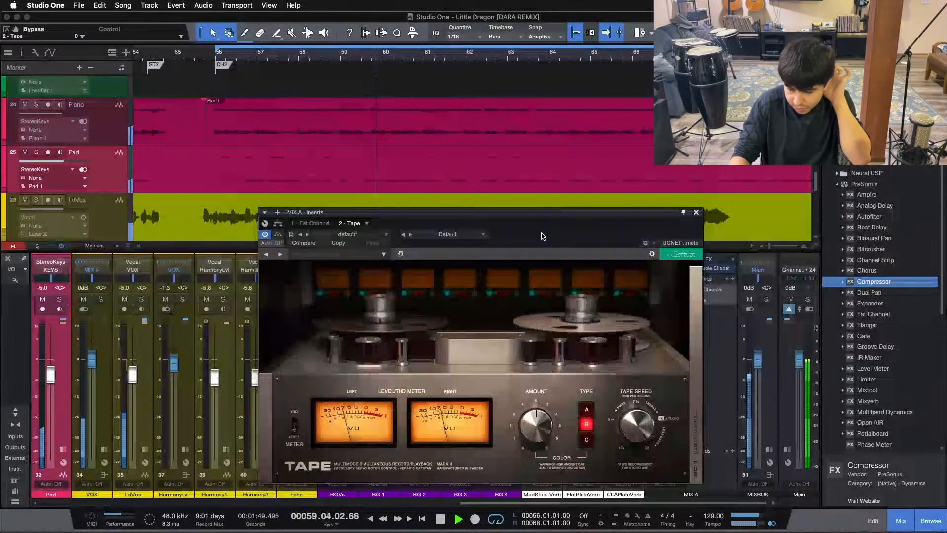
{"action": "left_click", "coordinate": [279, 235]}
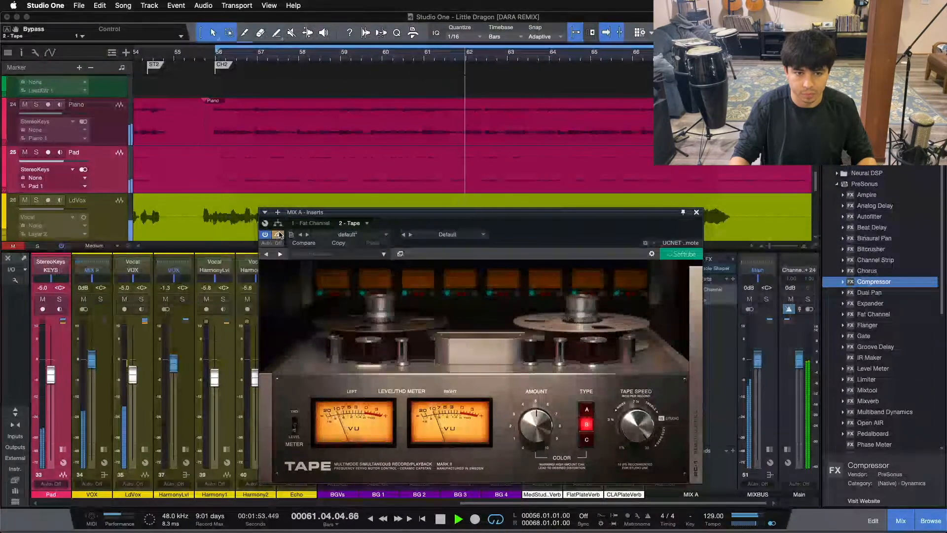
{"action": "left_click", "coordinate": [279, 235]}
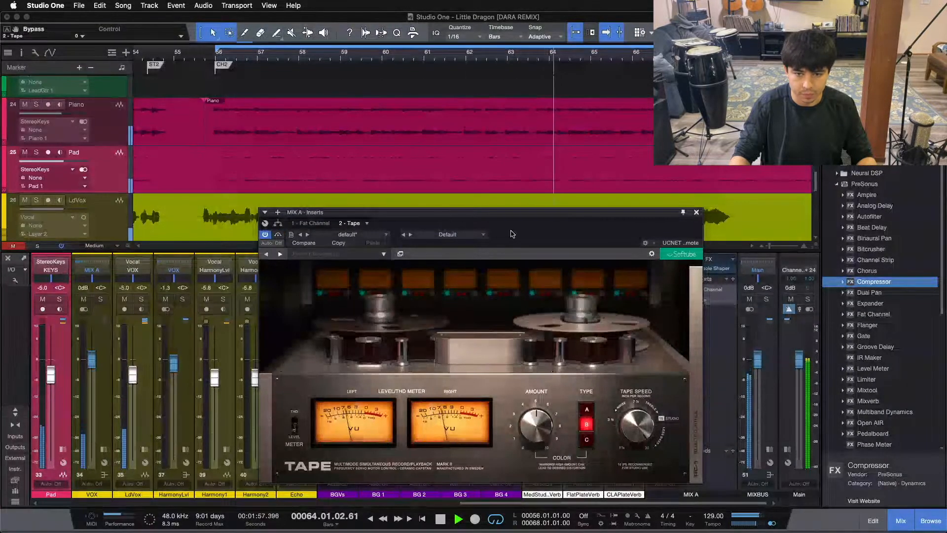
{"action": "left_click", "coordinate": [279, 236]}
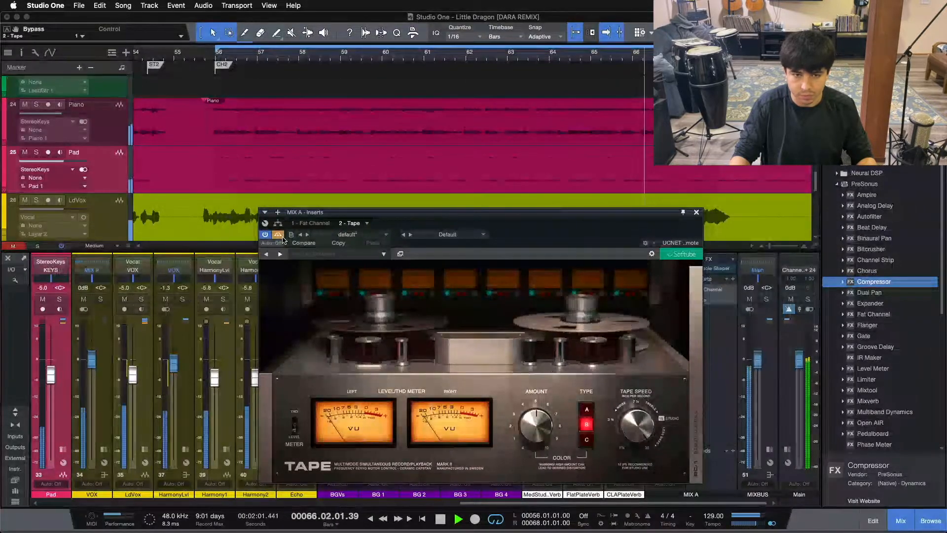
{"action": "left_click", "coordinate": [279, 236]}
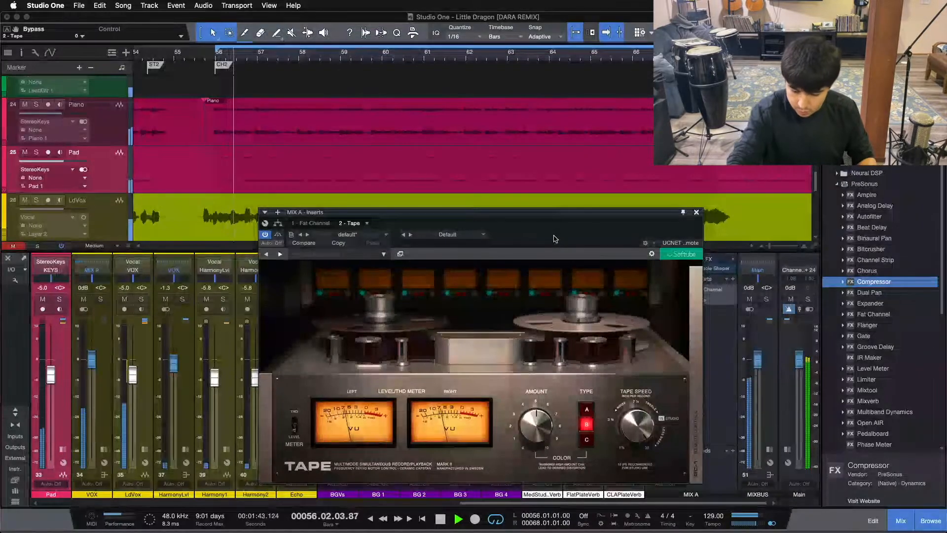
{"action": "key", "text": "space"}
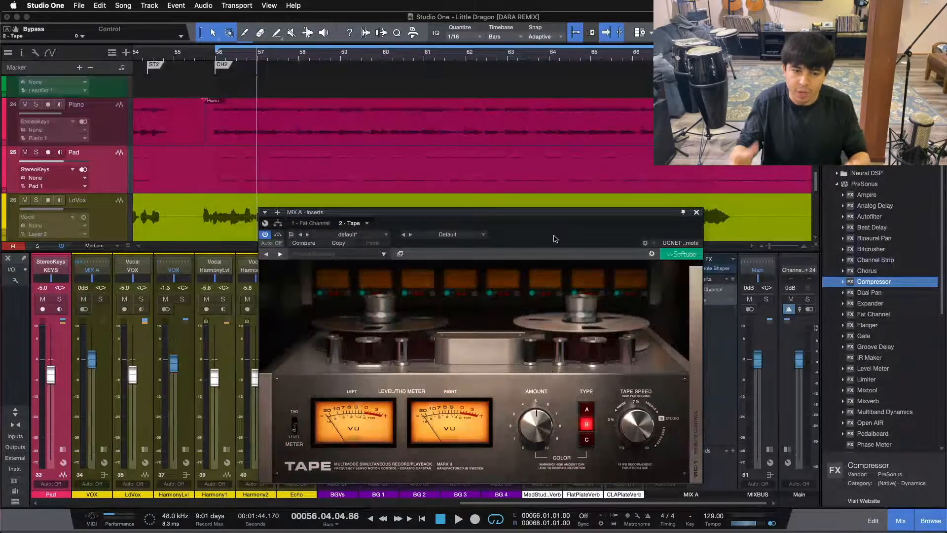
Replay the loop from its start, compare the mix with Tape bypassed and active twice more, and stop playback
{"action": "mouse_move", "coordinate": [533, 425]}
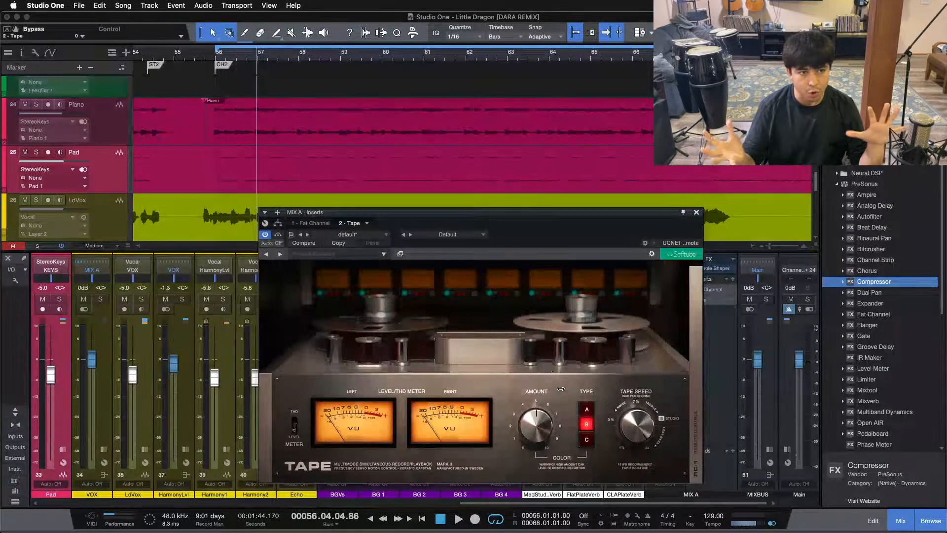
{"action": "key", "text": "KP_1"}
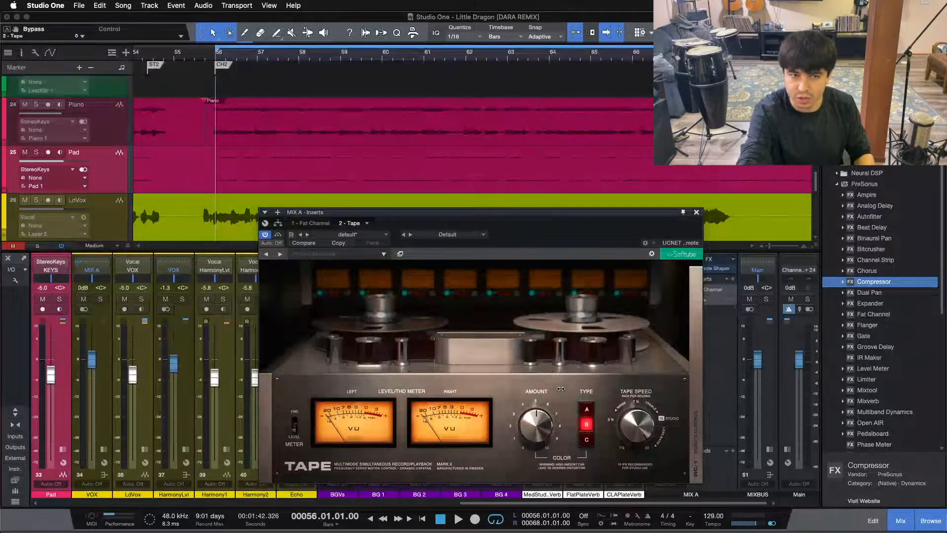
{"action": "key", "text": "space"}
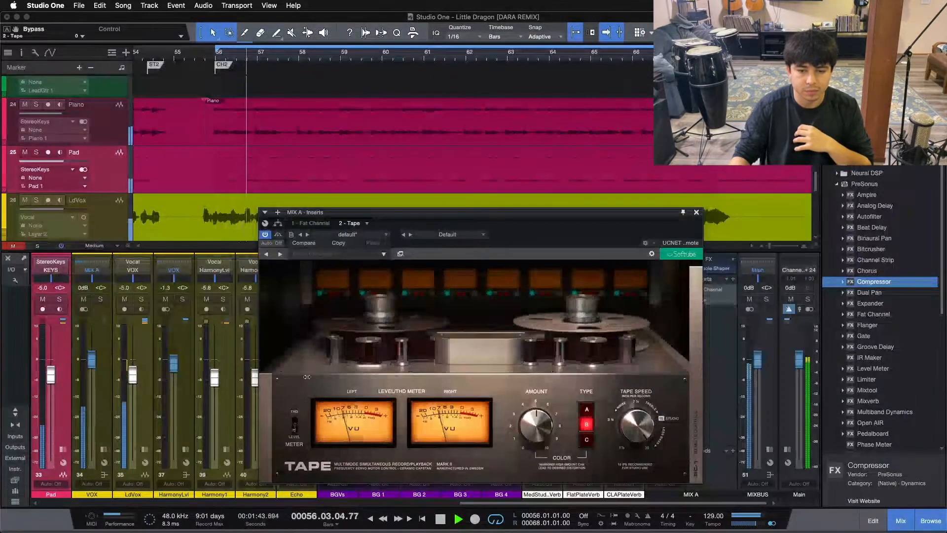
{"action": "left_click", "coordinate": [278, 235]}
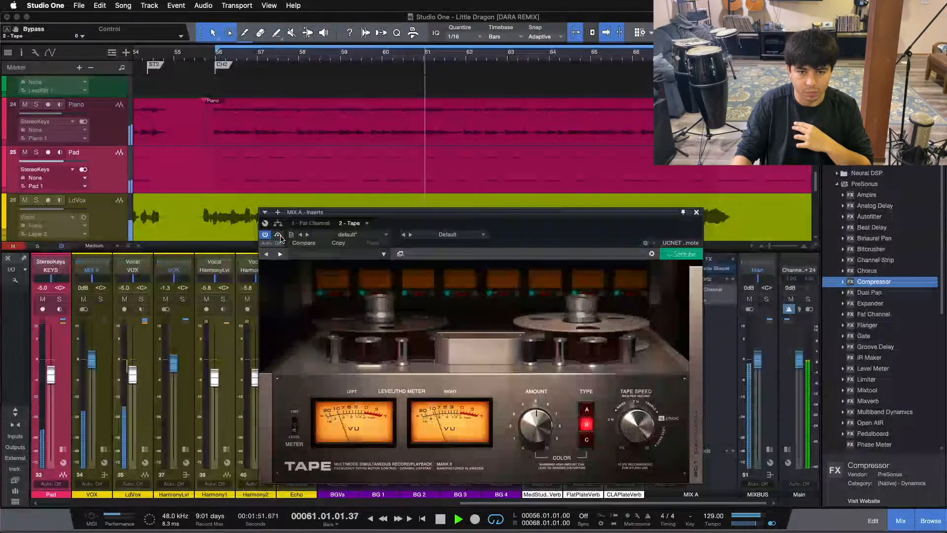
{"action": "left_click", "coordinate": [278, 236]}
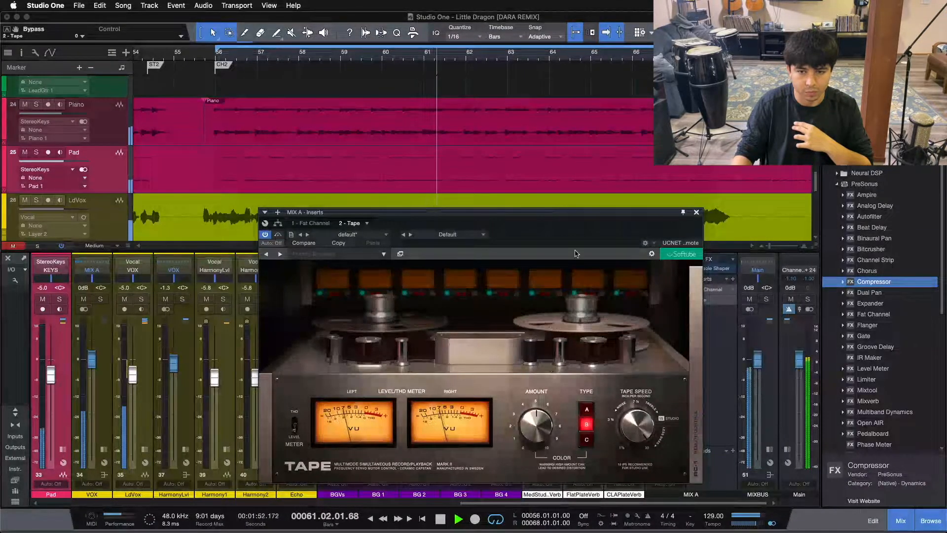
{"action": "left_click", "coordinate": [277, 235]}
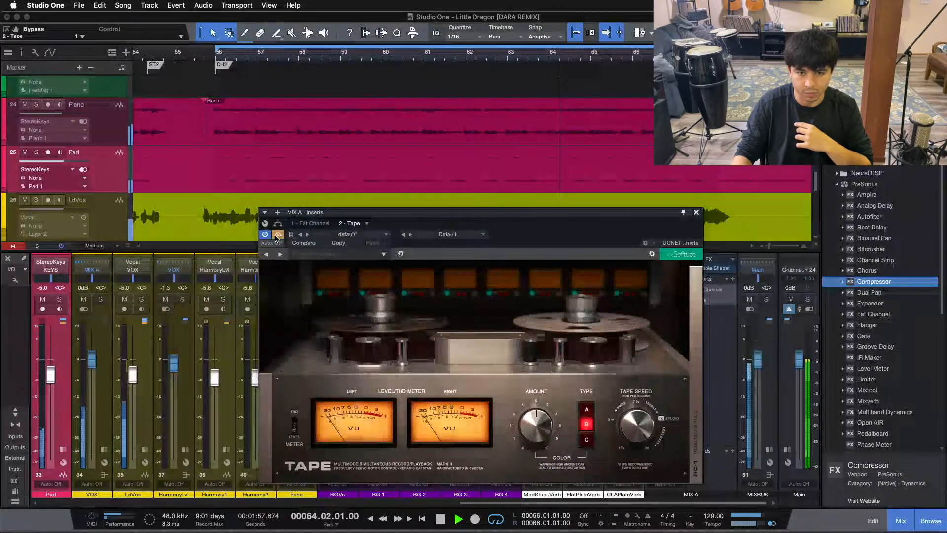
{"action": "left_click", "coordinate": [277, 235]}
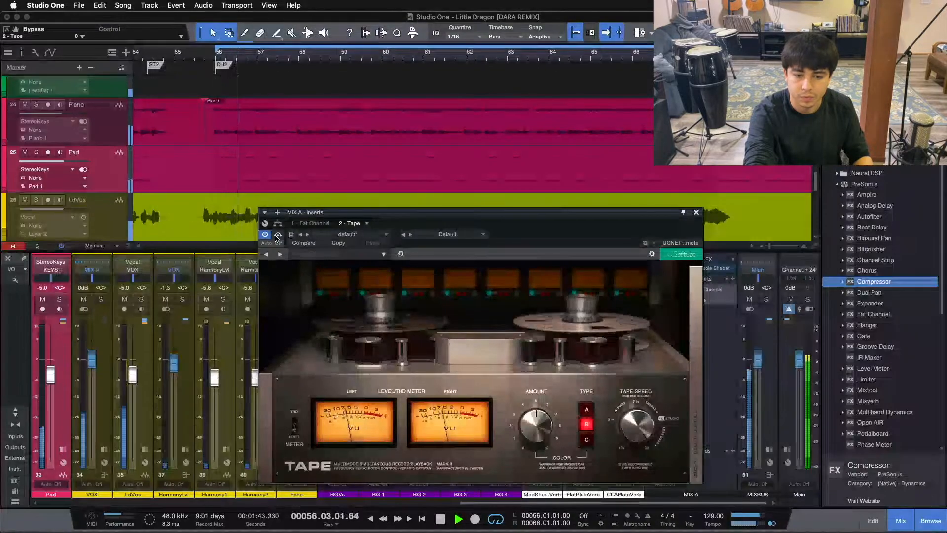
{"action": "key", "text": "space"}
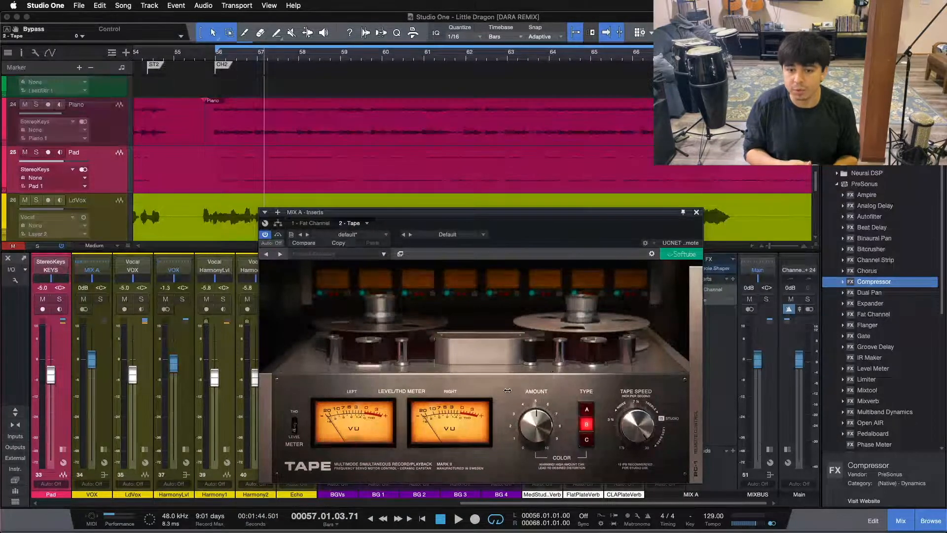
Show the Passive EQ in MIX A's Fat Channel and return the playhead to bar 56
{"action": "left_click", "coordinate": [314, 223]}
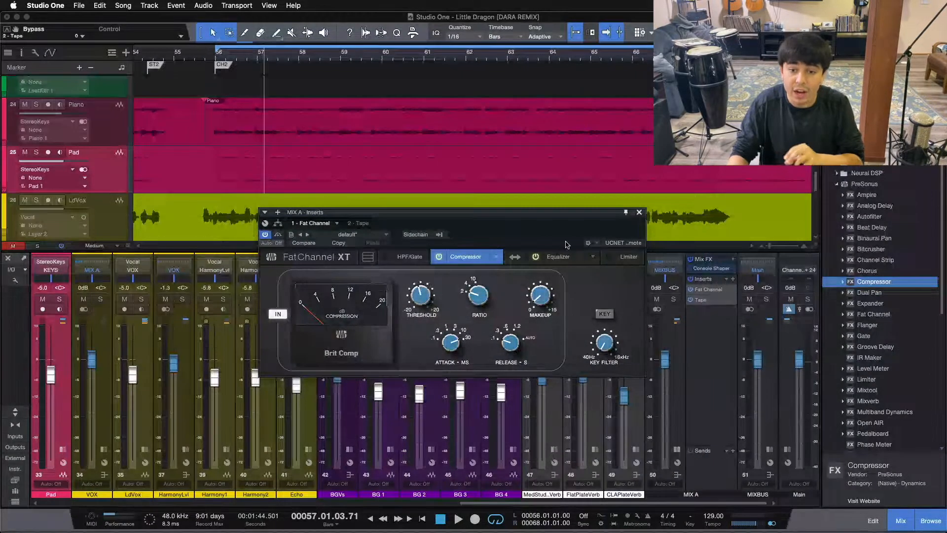
{"action": "left_click", "coordinate": [566, 256]}
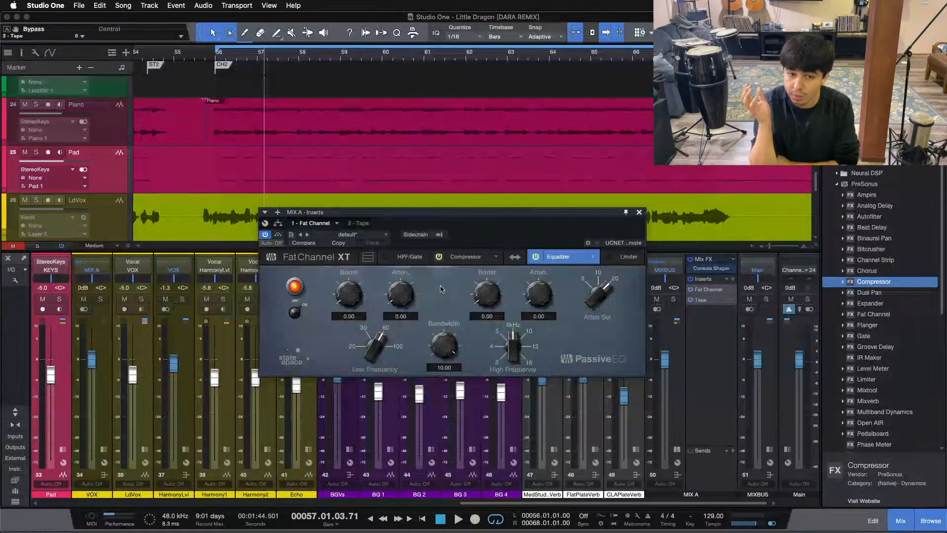
{"action": "key", "text": "space"}
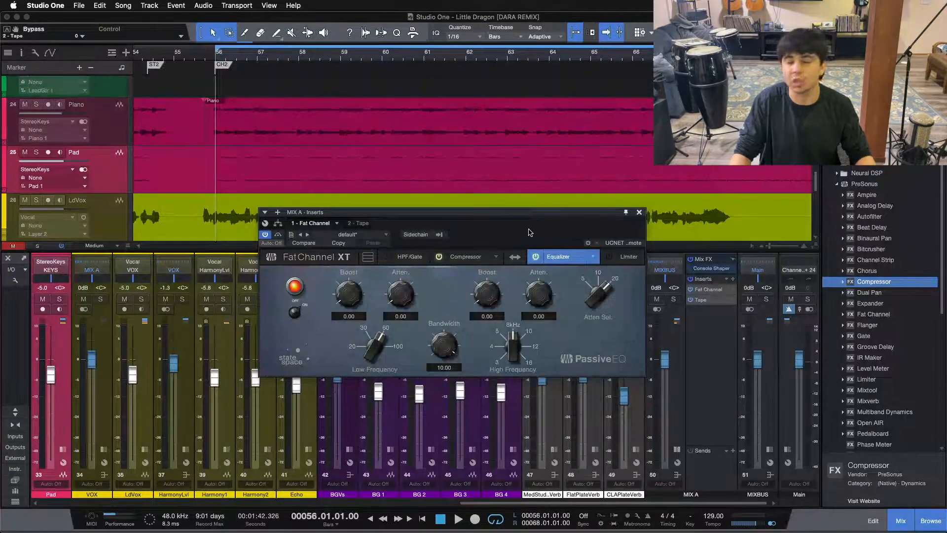
{"action": "left_click_drag", "start_coordinate": [521, 227], "coordinate": [522, 249]}
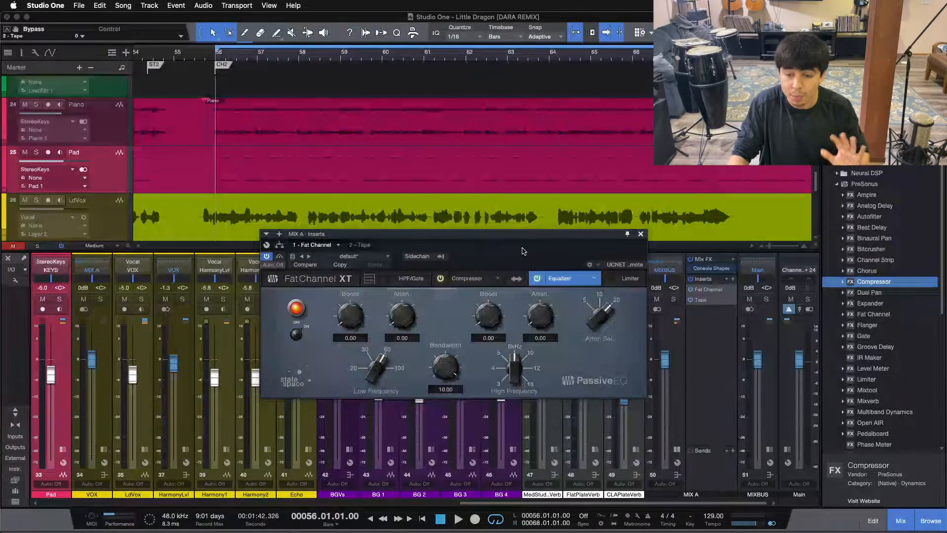
{"action": "left_click", "coordinate": [361, 245]}
{"action": "left_click", "coordinate": [316, 244]}
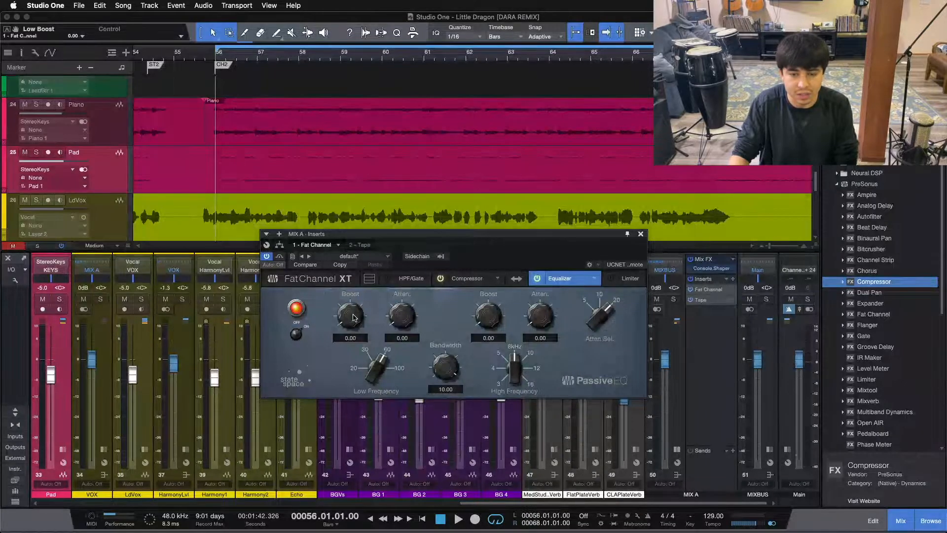
Play the loop from bar 56, set the Passive EQ's low-frequency boost to 0.10, and stop playback
{"action": "left_click_drag", "start_coordinate": [341, 323], "coordinate": [346, 317]}
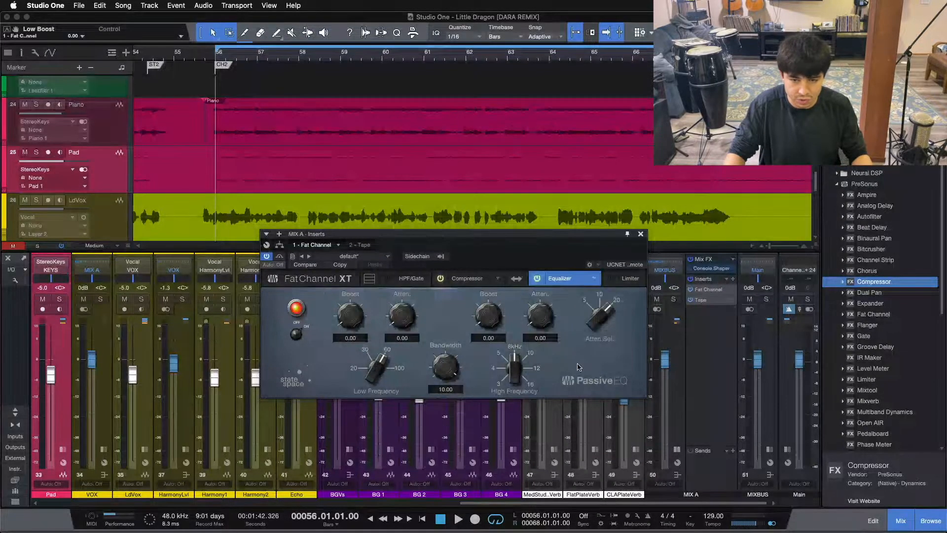
{"action": "key", "text": "space"}
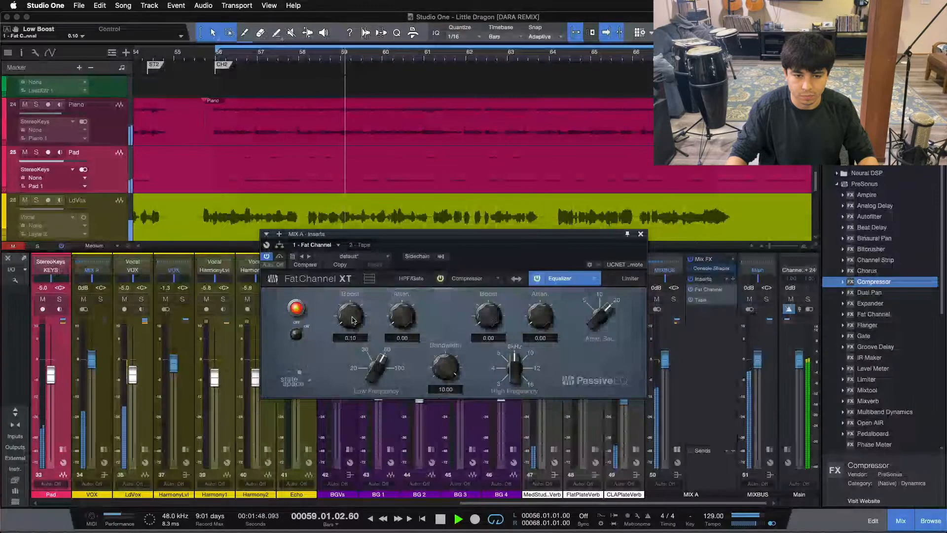
{"action": "left_click_drag", "start_coordinate": [344, 312], "coordinate": [342, 310]}
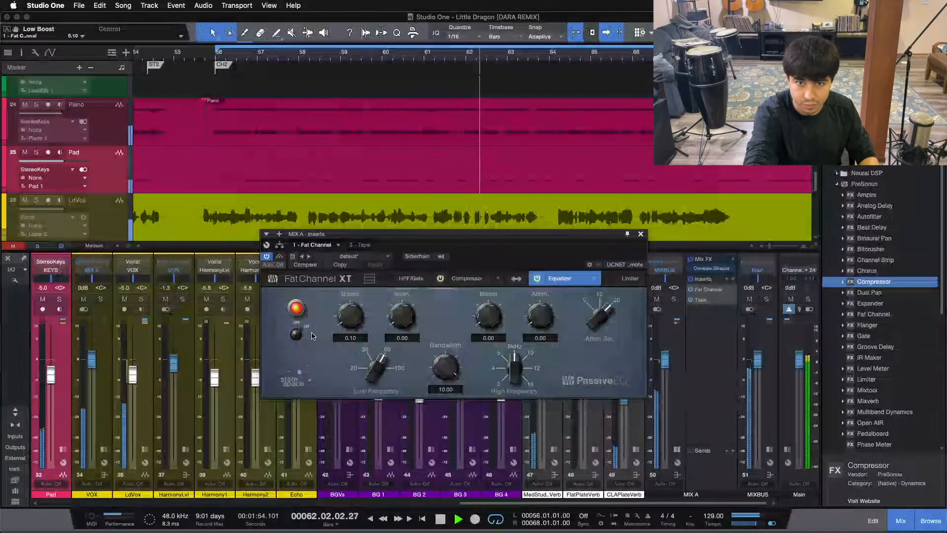
{"action": "key", "text": "space"}
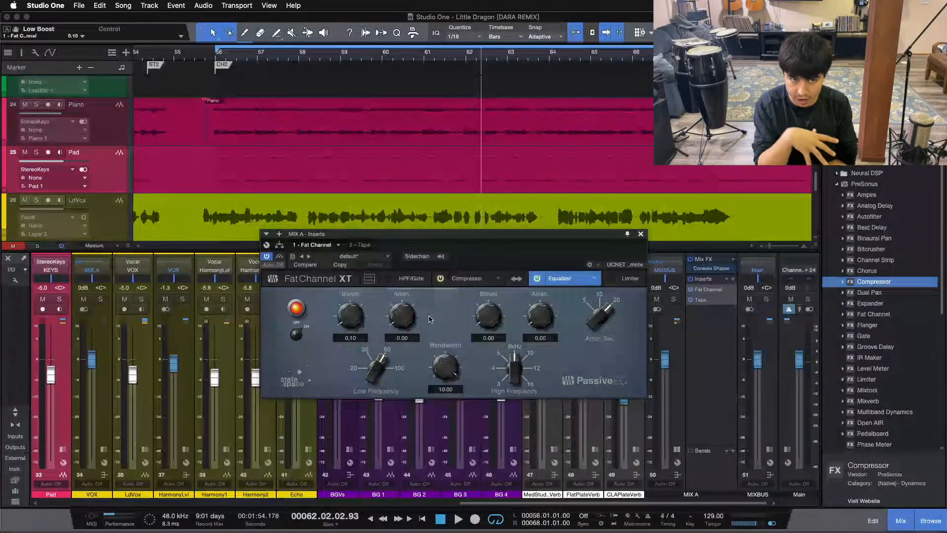
Replay the loop from its start and compare the mix with the Passive EQ off and on twice, leaving it on
{"action": "key", "text": "space"}
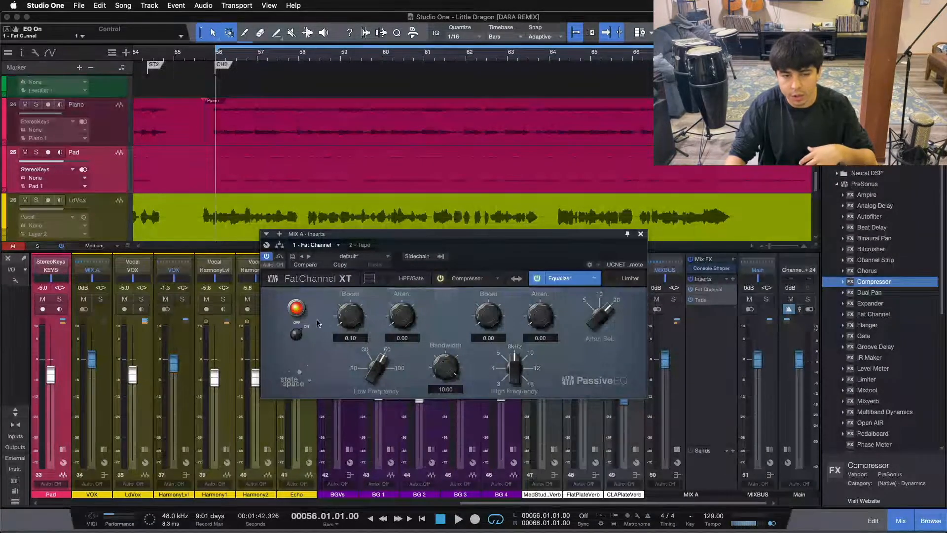
{"action": "key", "text": "space"}
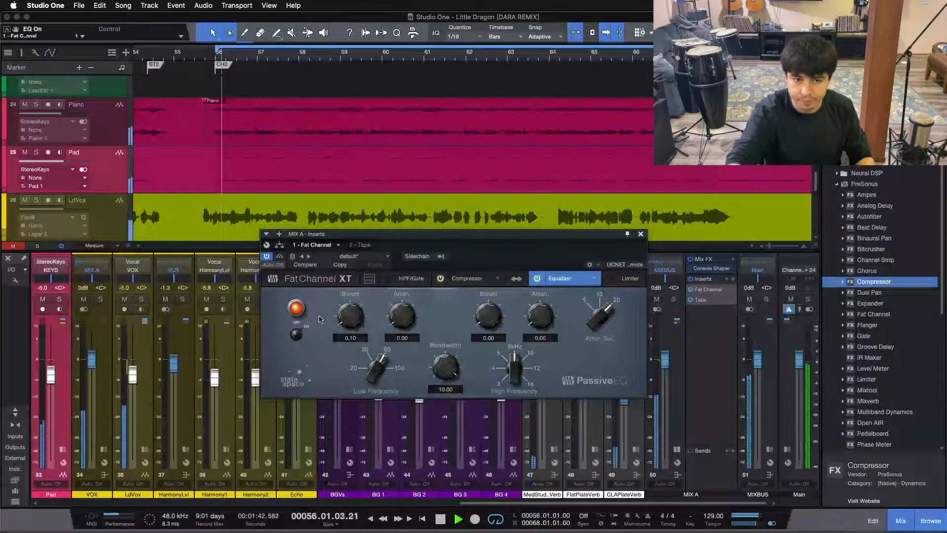
{"action": "left_click", "coordinate": [295, 336]}
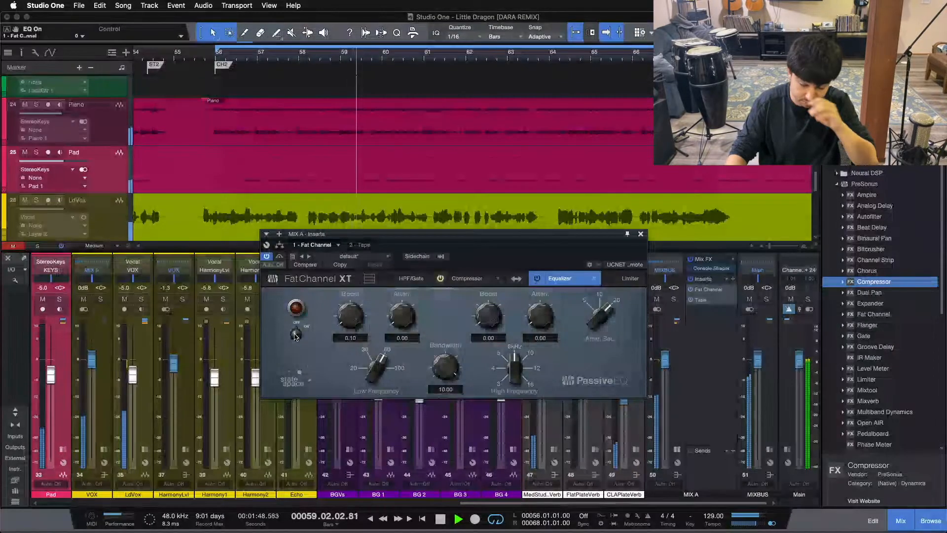
{"action": "left_click", "coordinate": [295, 335]}
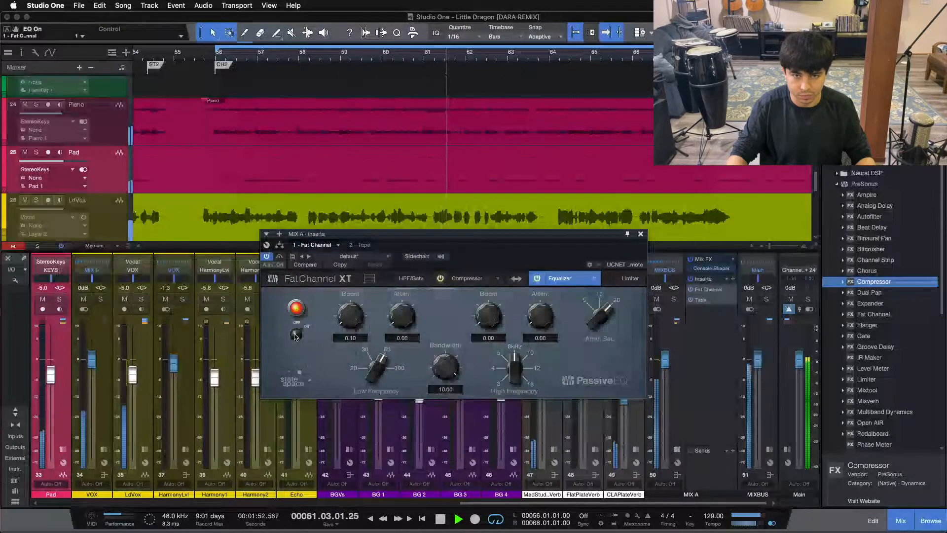
{"action": "left_click", "coordinate": [295, 335]}
{"action": "left_click", "coordinate": [295, 336]}
Audition the Passive EQ's low boost at 1.00, bring it back down to 0.10, and stop playback
{"action": "left_click_drag", "start_coordinate": [350, 321], "coordinate": [352, 313]}
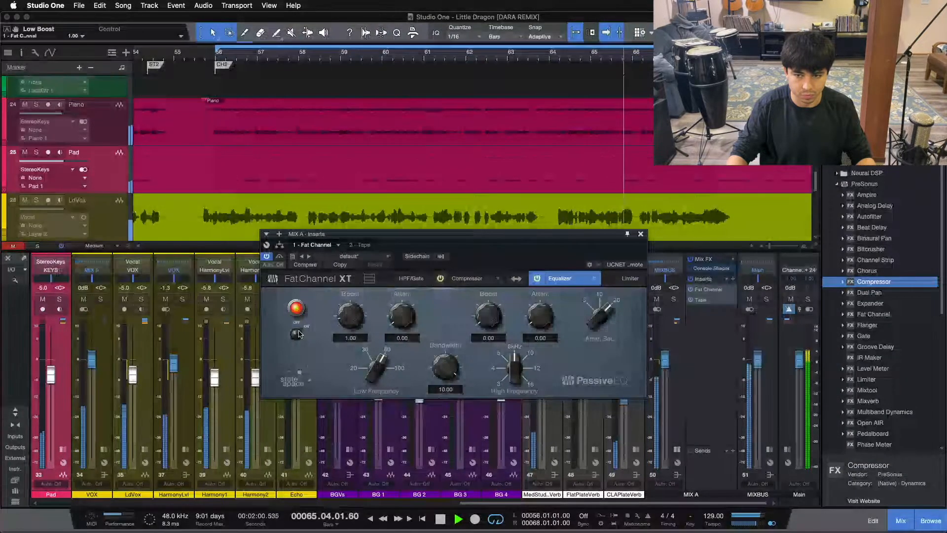
{"action": "scroll", "coordinate": [347, 326], "scroll_direction": "down", "scroll_amount": 8}
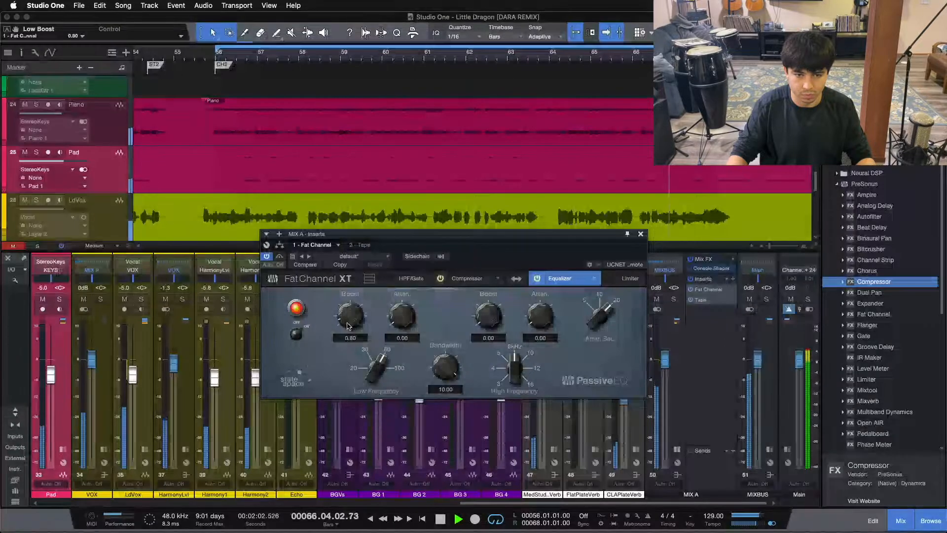
{"action": "scroll", "coordinate": [347, 326], "scroll_direction": "down", "scroll_amount": 1}
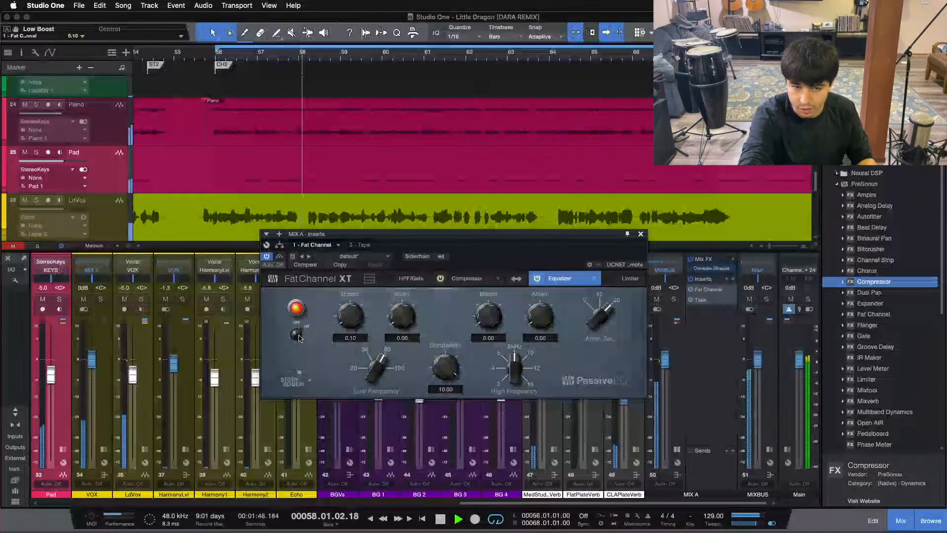
{"action": "key", "text": "space"}
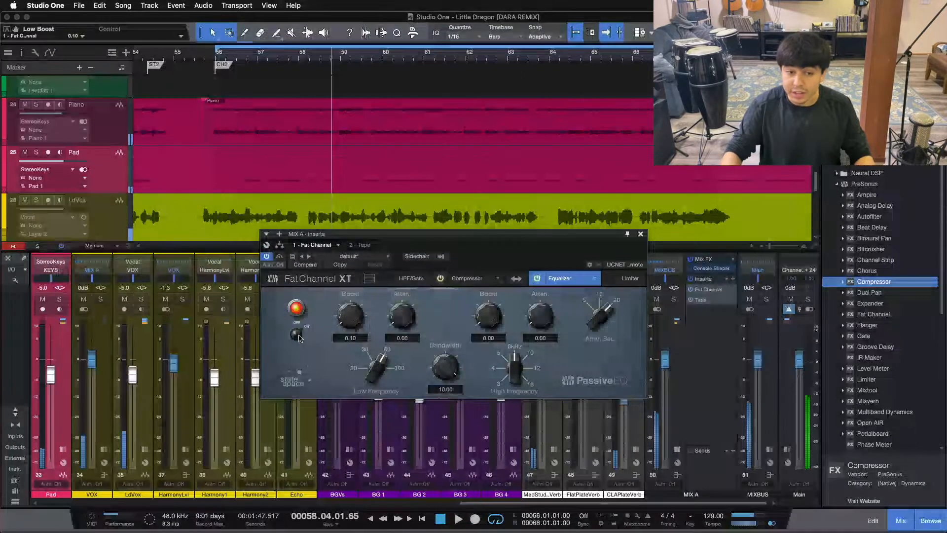
Close MIX A's Fat Channel window
{"action": "left_click_drag", "start_coordinate": [353, 320], "coordinate": [353, 319]}
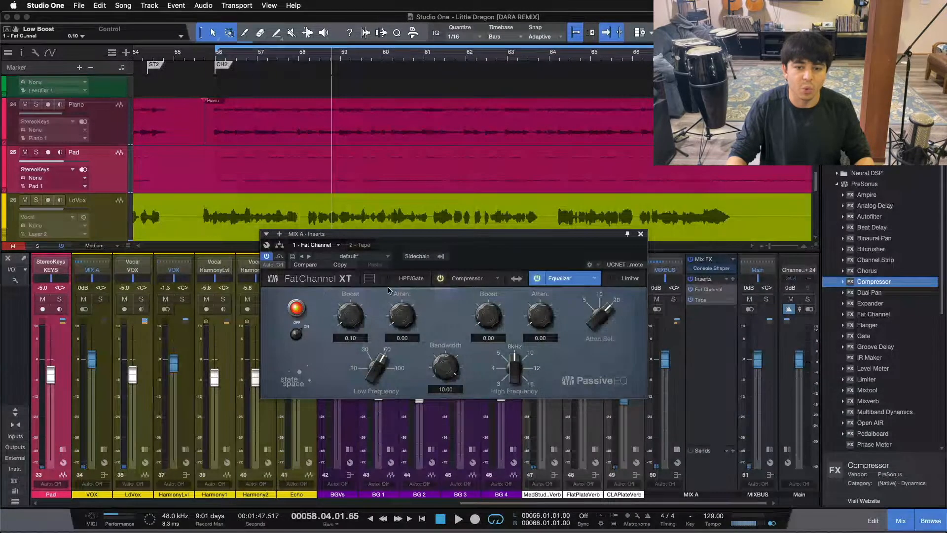
{"action": "left_click_drag", "start_coordinate": [513, 260], "coordinate": [470, 323]}
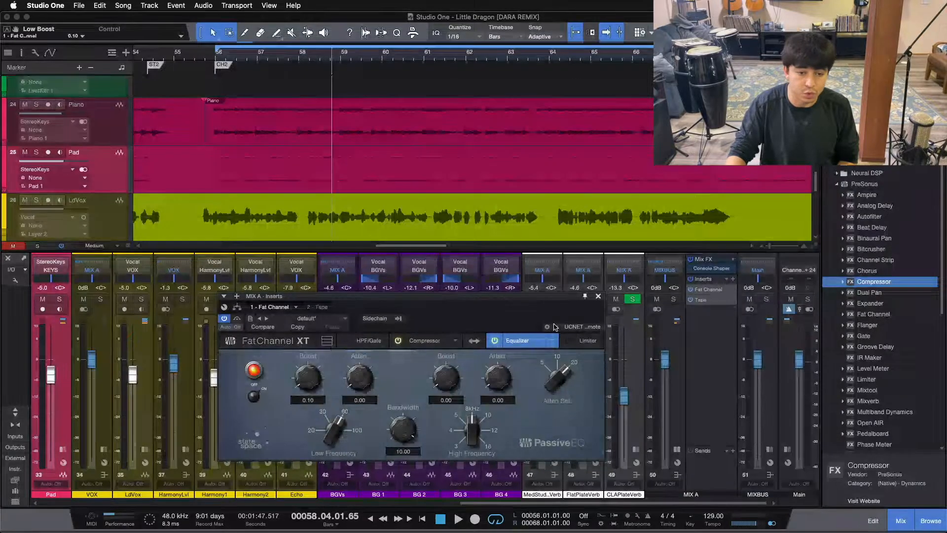
{"action": "left_click", "coordinate": [598, 296]}
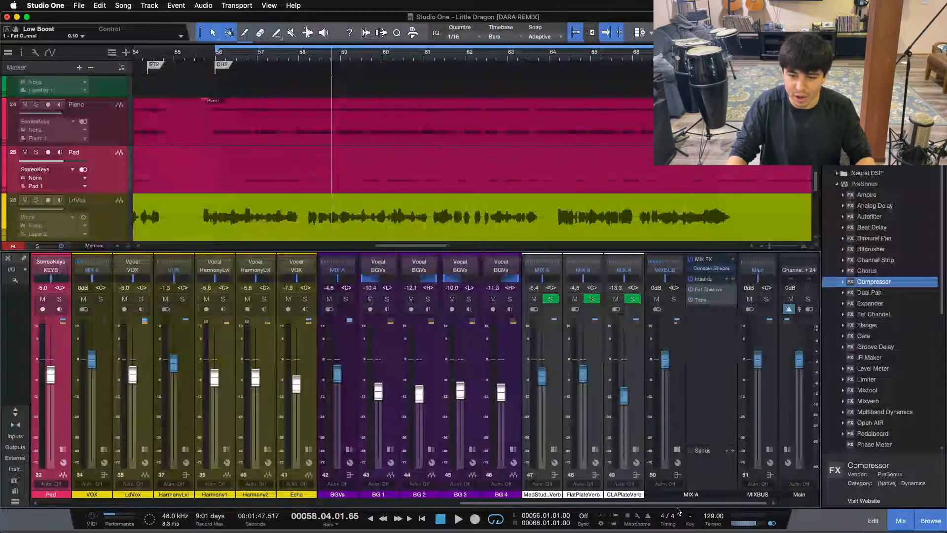
Collapse MIX A's insert section in the mixer and expand the one on the MIXBUS channel
{"action": "left_click", "coordinate": [676, 449]}
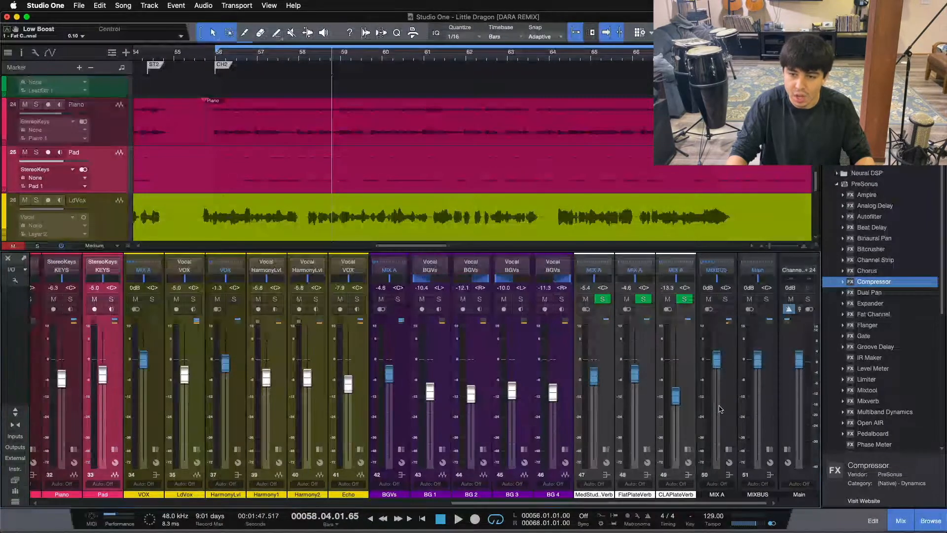
{"action": "left_click", "coordinate": [762, 401]}
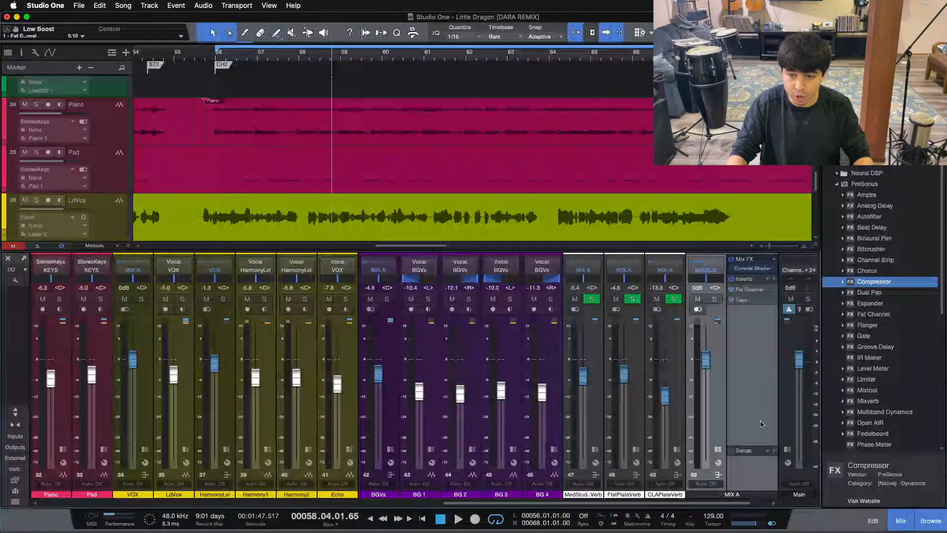
{"action": "left_click_drag", "start_coordinate": [736, 502], "coordinate": [764, 503]}
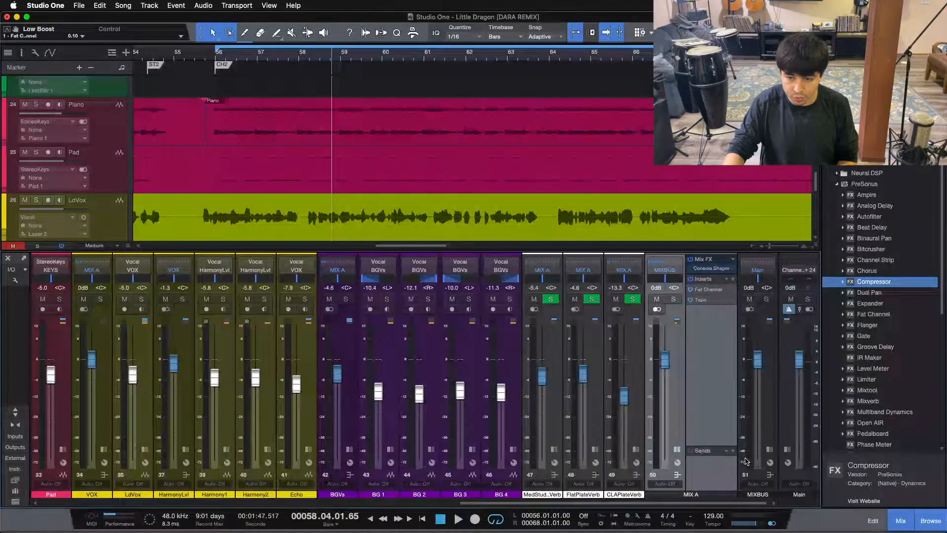
{"action": "left_click", "coordinate": [759, 449]}
{"action": "left_click", "coordinate": [625, 450]}
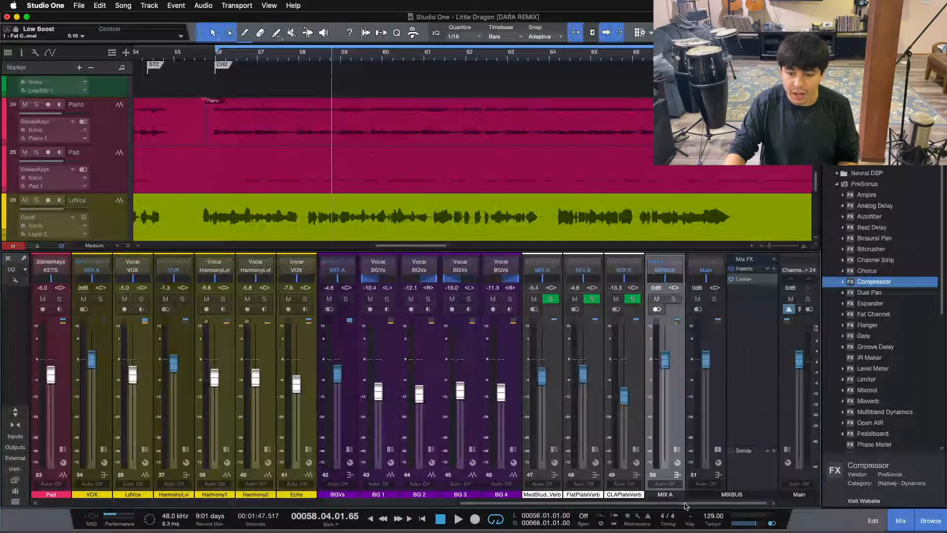
Open the Limiter insert on the MIXBUS channel and reset its gain reduction reading
{"action": "left_click", "coordinate": [752, 329]}
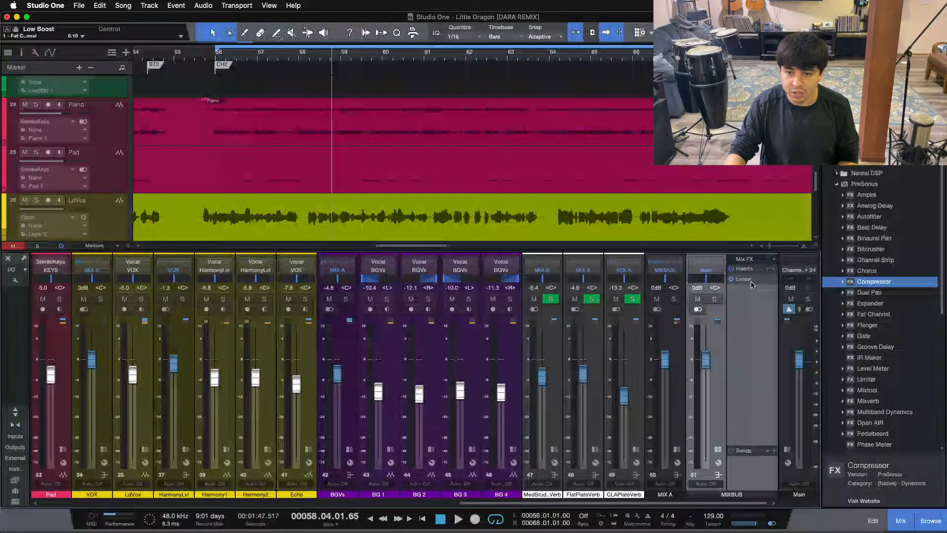
{"action": "double_click", "coordinate": [743, 279]}
{"action": "left_click_drag", "start_coordinate": [528, 313], "coordinate": [574, 282]}
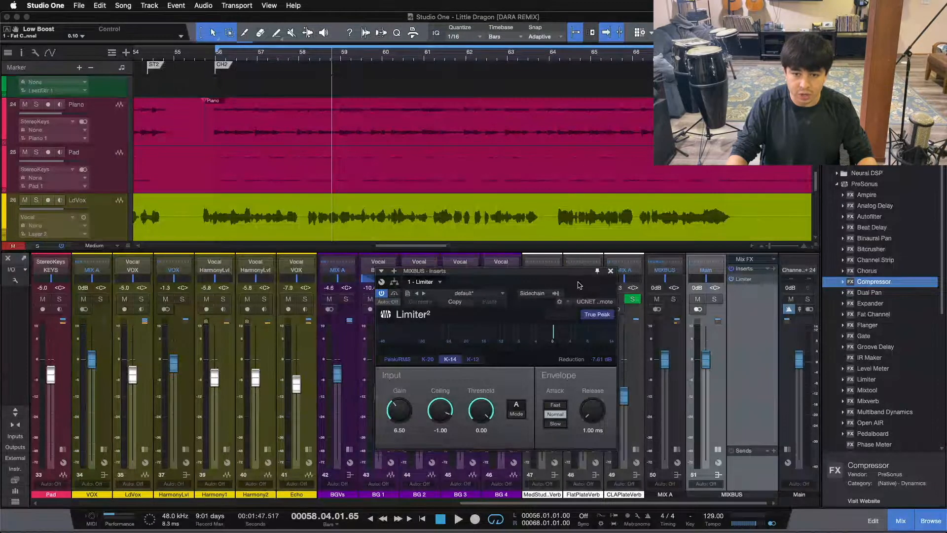
{"action": "left_click", "coordinate": [603, 362]}
Play the loop from bar 56, compare the mix with the Limiter bypassed and active twice, stop, and return to the loop start
{"action": "key", "text": "KP_1"}
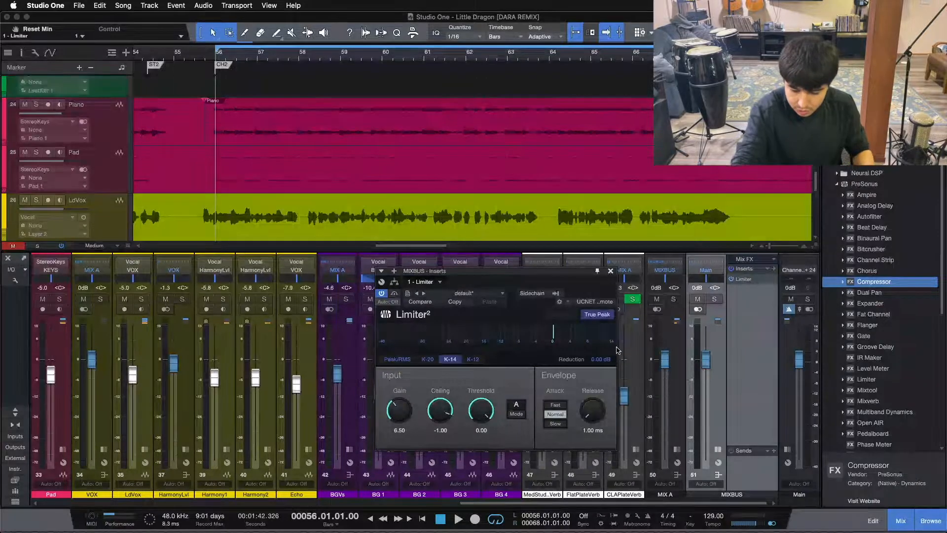
{"action": "key", "text": "space"}
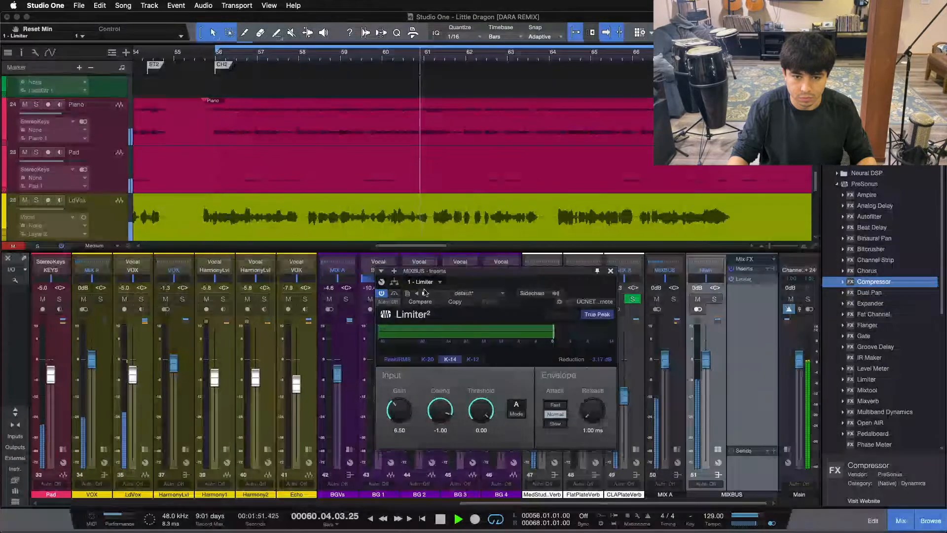
{"action": "left_click", "coordinate": [394, 293]}
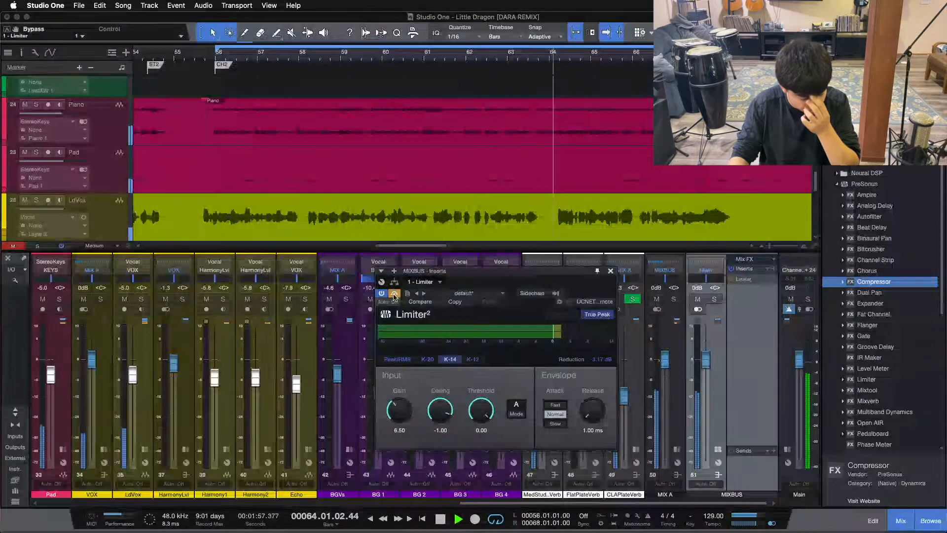
{"action": "left_click", "coordinate": [394, 294]}
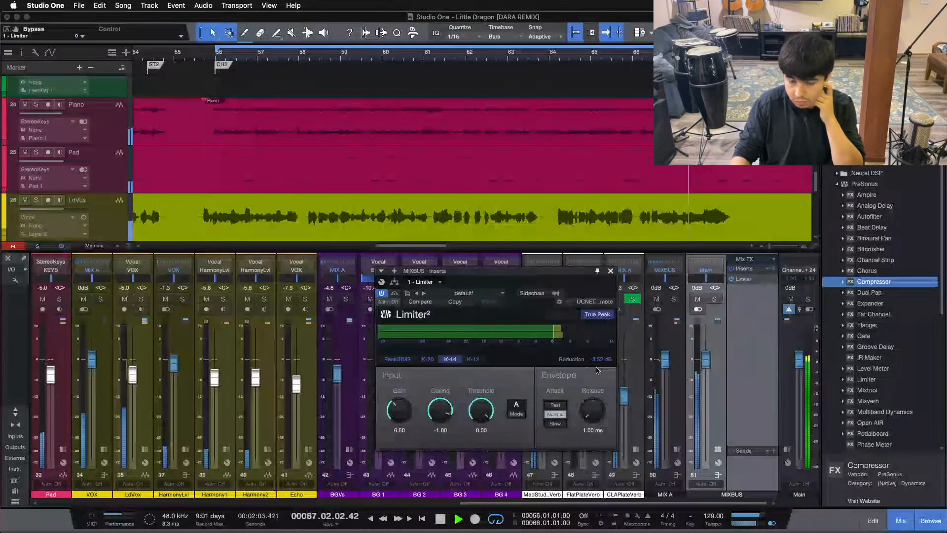
{"action": "left_click", "coordinate": [395, 294]}
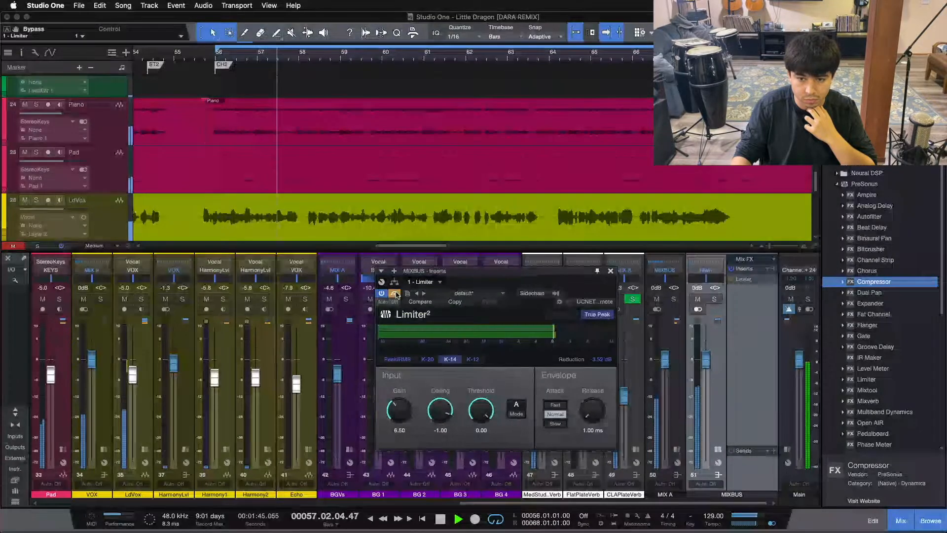
{"action": "left_click", "coordinate": [394, 294]}
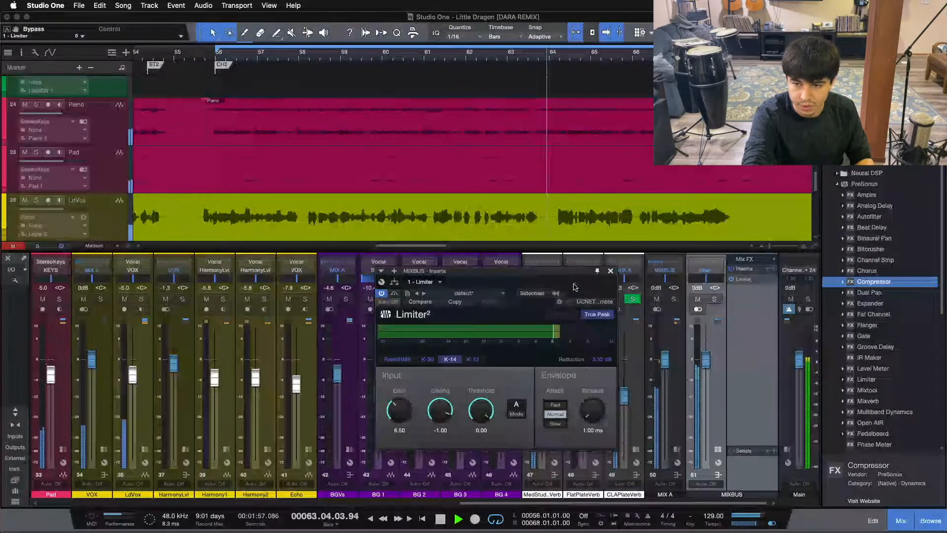
{"action": "key", "text": "space"}
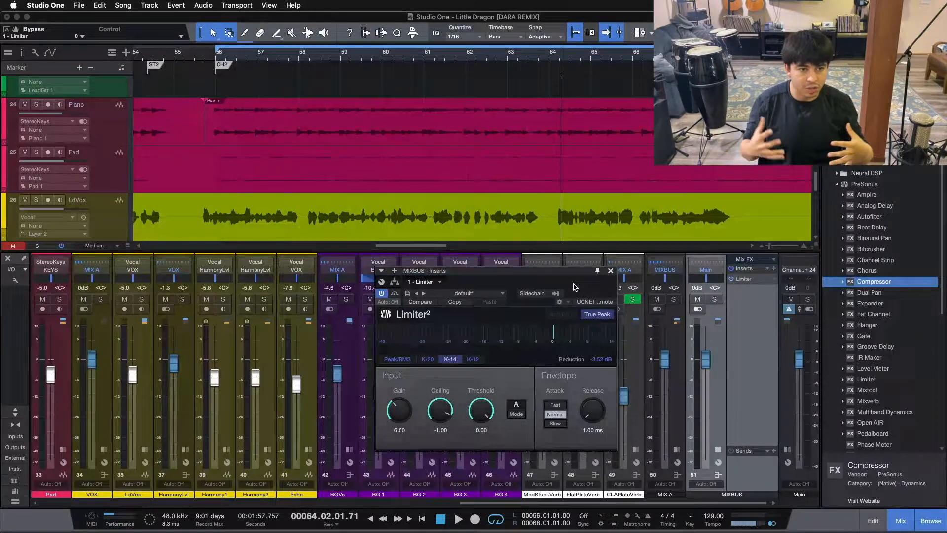
{"action": "key", "text": "KP_1"}
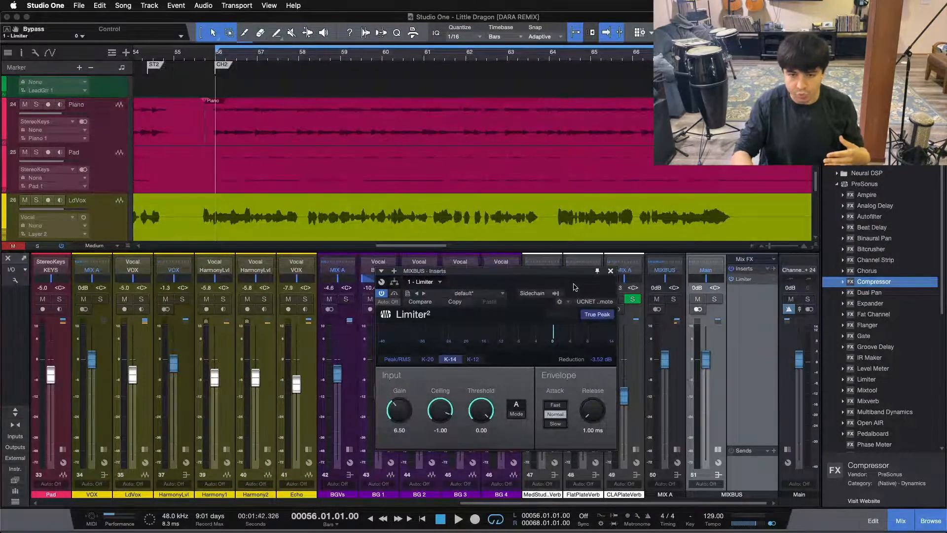
{"action": "left_click", "coordinate": [674, 503]}
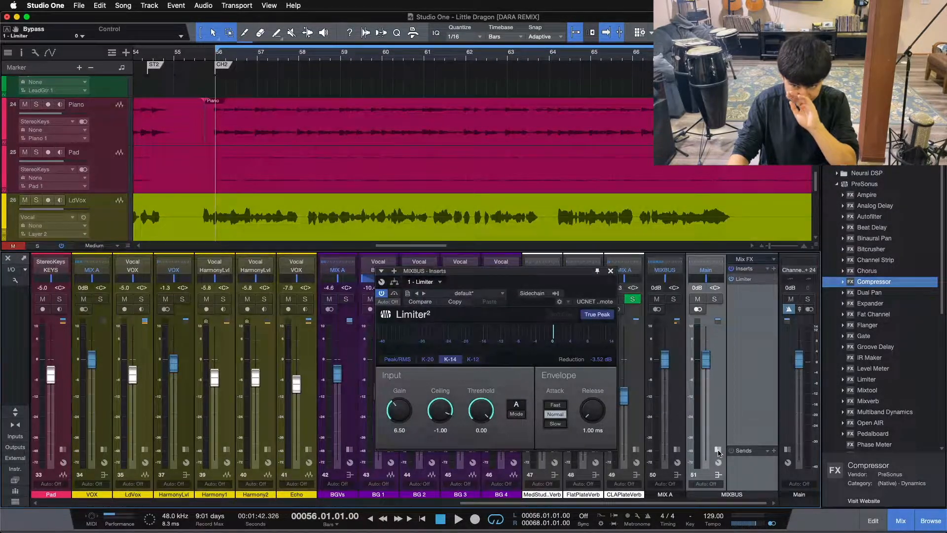
Expand MIX A's insert section alongside MIXBUS's, play the loop from bar 56, and toggle the Limiter's bypass to compare the sound
{"action": "left_click", "coordinate": [678, 449]}
{"action": "left_click", "coordinate": [769, 449]}
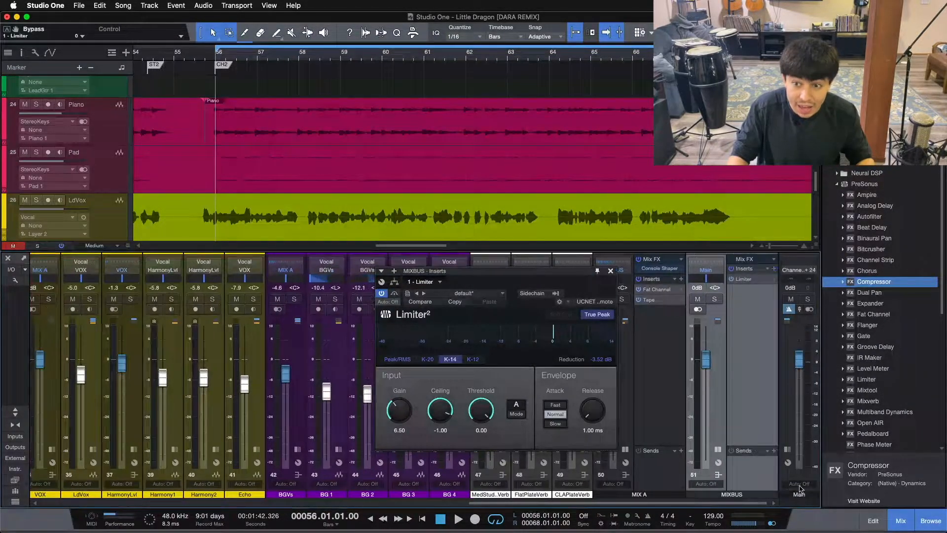
{"action": "key", "text": "space"}
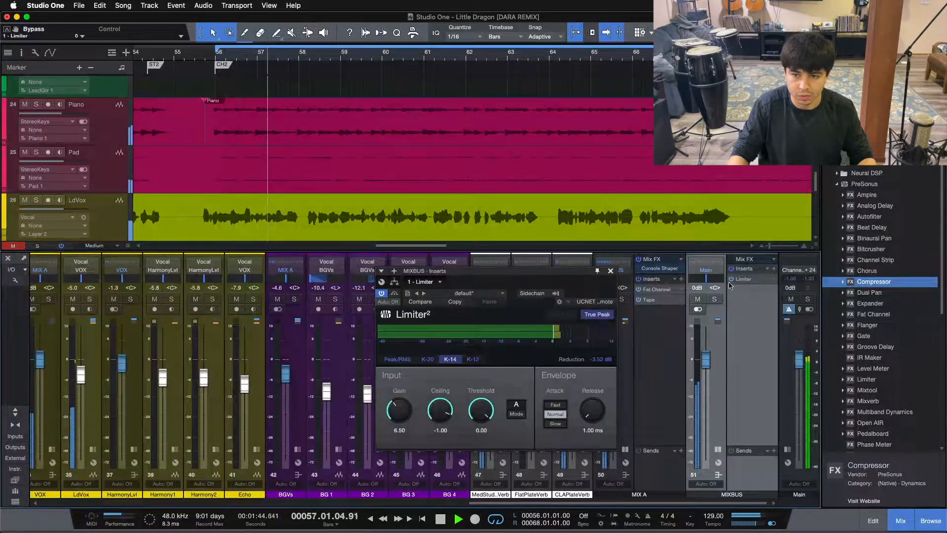
{"action": "left_click", "coordinate": [394, 294]}
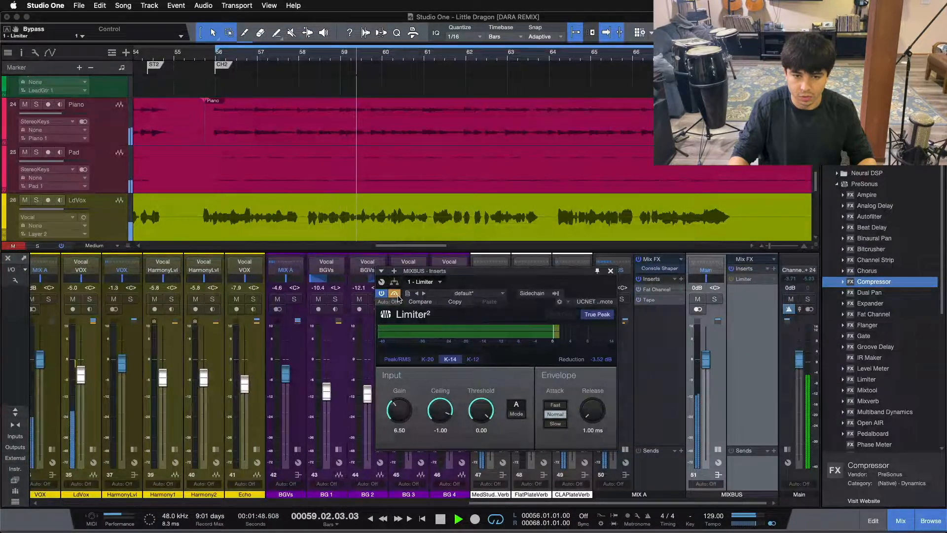
{"action": "left_click", "coordinate": [395, 294]}
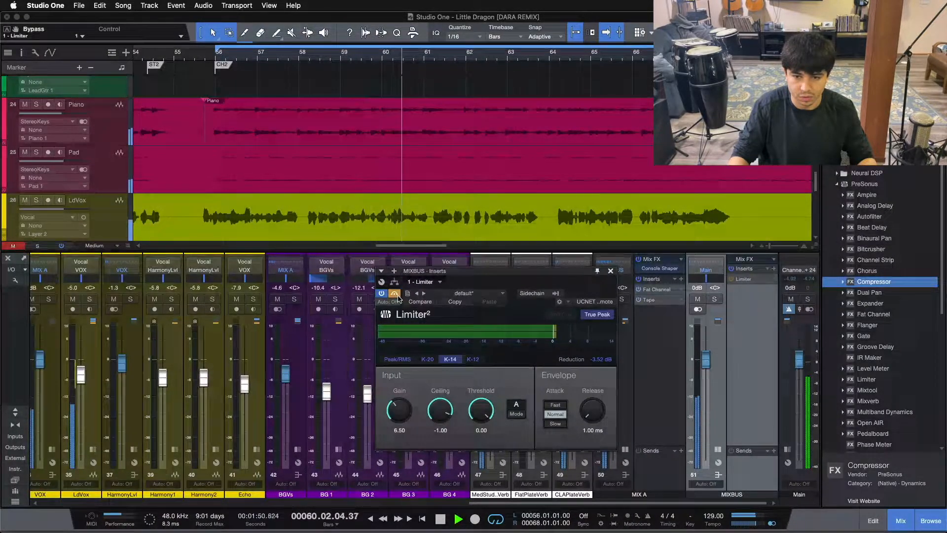
Close the Limiter window, select the MIX A and MIXBUS channels together, audition the loop while toggling their Mix FX and inserts, and stop playback
{"action": "left_click", "coordinate": [610, 271]}
{"action": "left_click", "coordinate": [657, 359]}
{"action": "left_click", "coordinate": [747, 344], "text": "shift"}
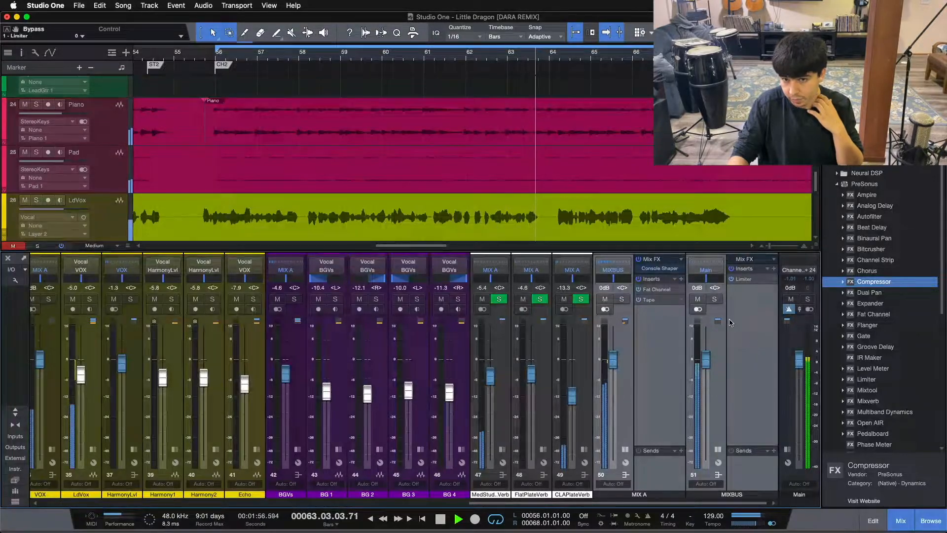
{"action": "left_click", "coordinate": [639, 259]}
{"action": "left_click", "coordinate": [638, 278]}
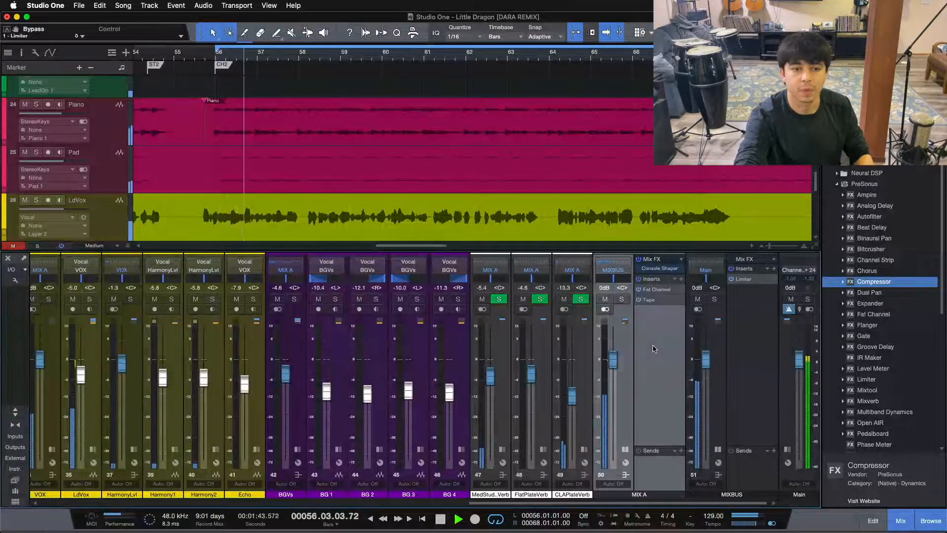
{"action": "key", "text": "space"}
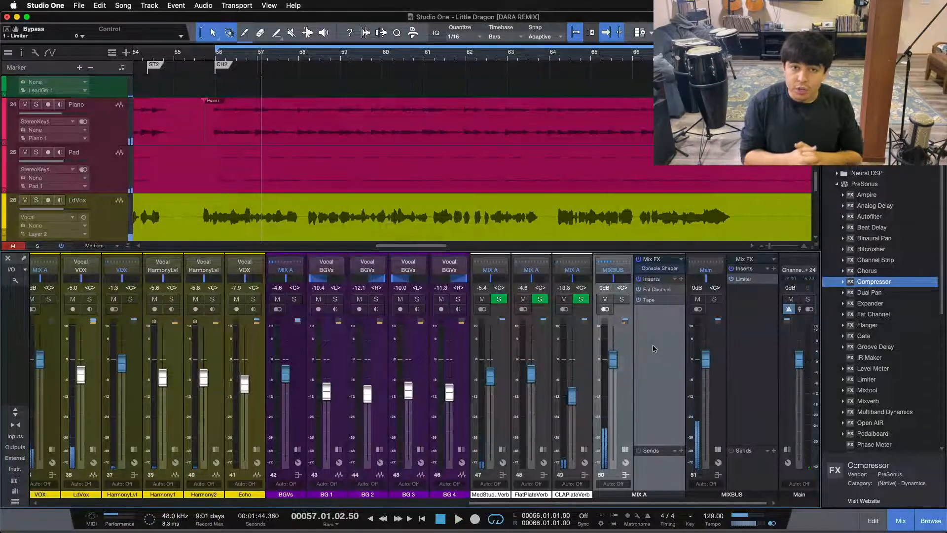